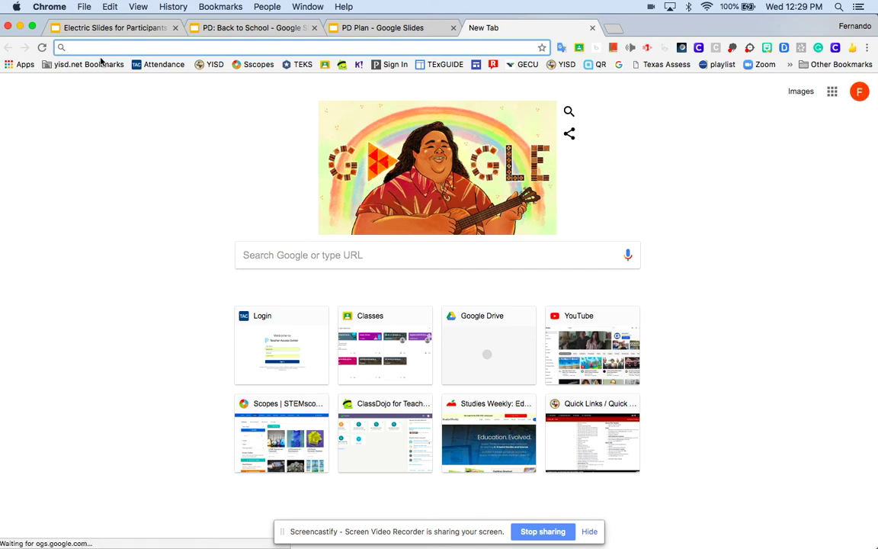
Step: Create a new blank Google Slides presentation by going to slide.new
{"action": "type", "text": "slide."}
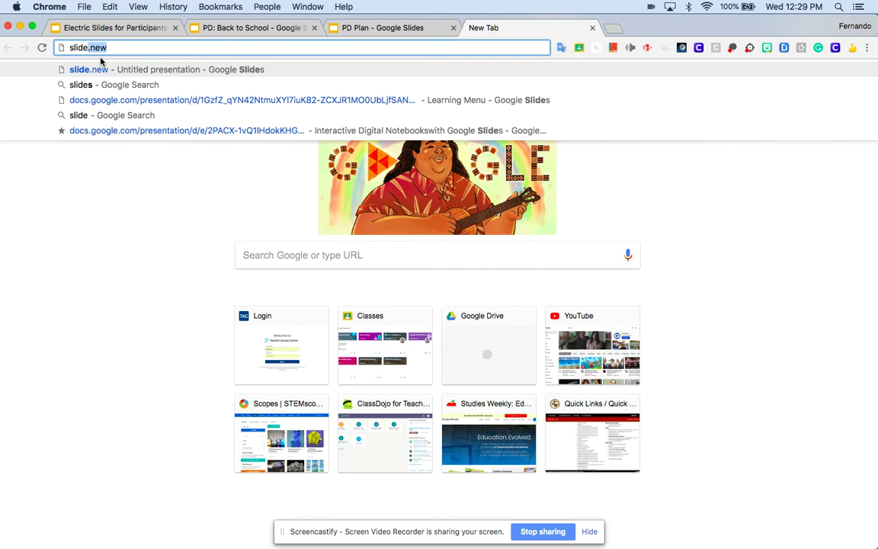
{"action": "type", "text": "new"}
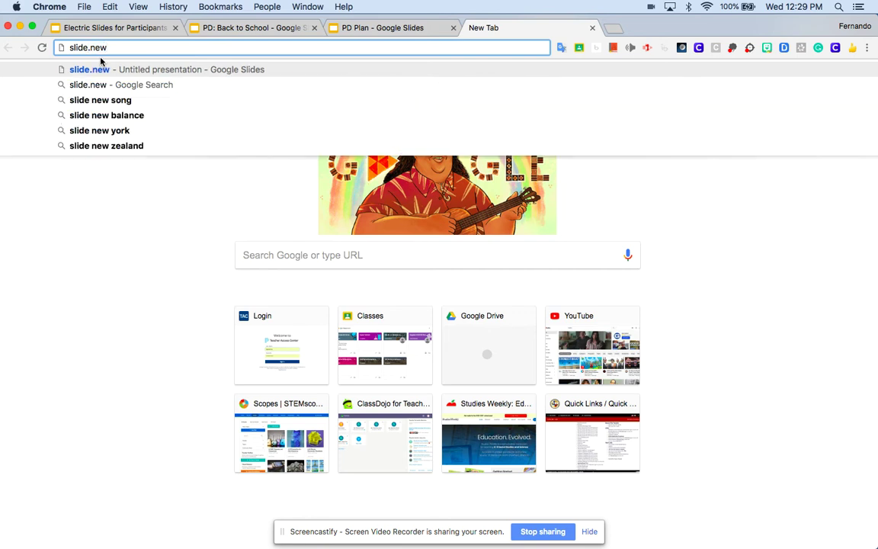
{"action": "key", "text": "Return"}
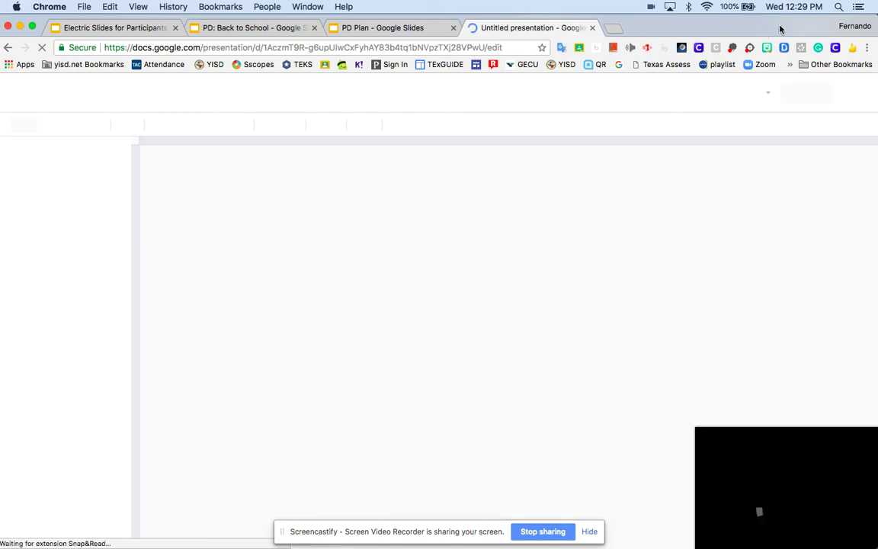
Step: Close the theme choices and delete the title and subtitle placeholders from the first slide
{"action": "left_click_drag", "start_coordinate": [780, 29], "coordinate": [743, 29]}
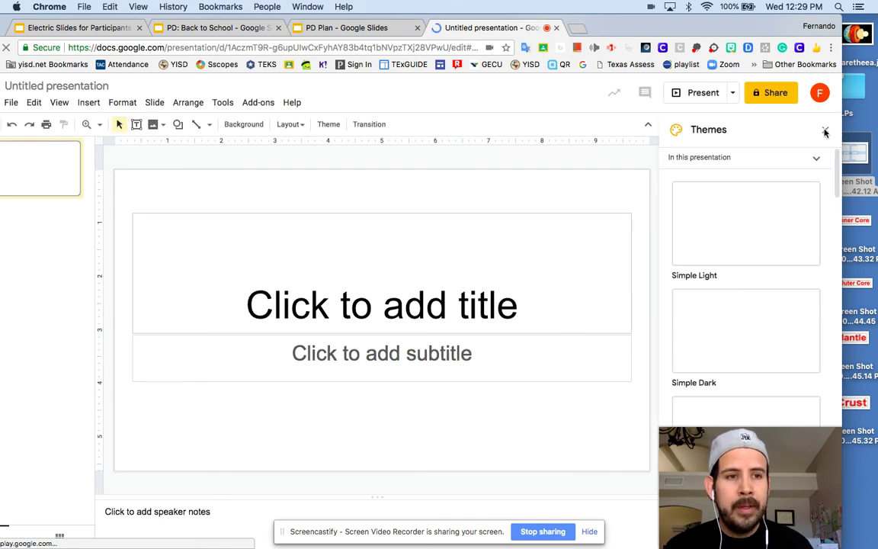
{"action": "left_click", "coordinate": [825, 132]}
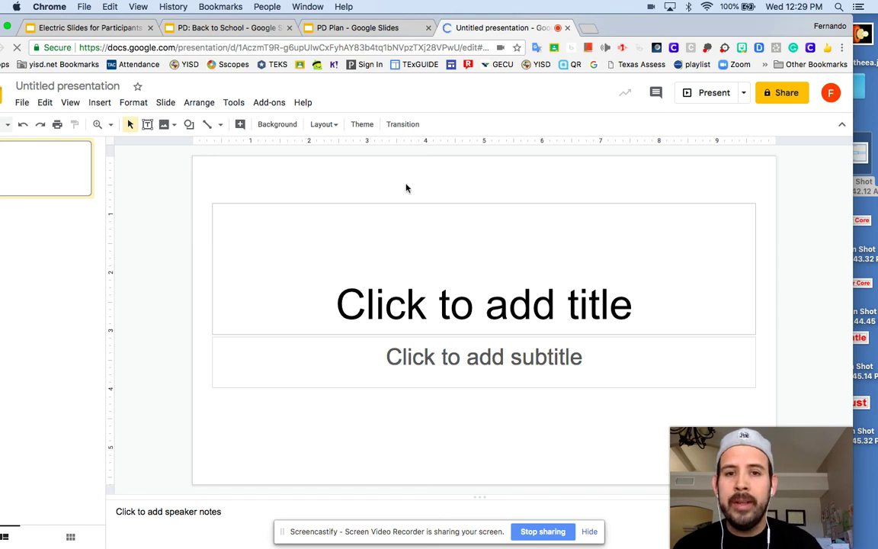
{"action": "mouse_move", "coordinate": [407, 185]}
{"action": "left_mouse_down"}
{"action": "mouse_move", "coordinate": [452, 378]}
{"action": "mouse_move", "coordinate": [478, 421]}
{"action": "left_mouse_up"}
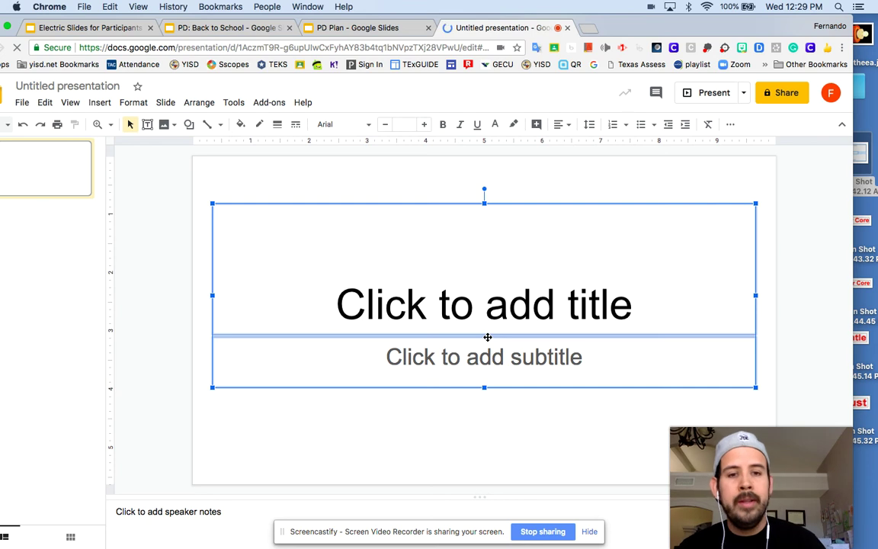
{"action": "key", "text": "Delete"}
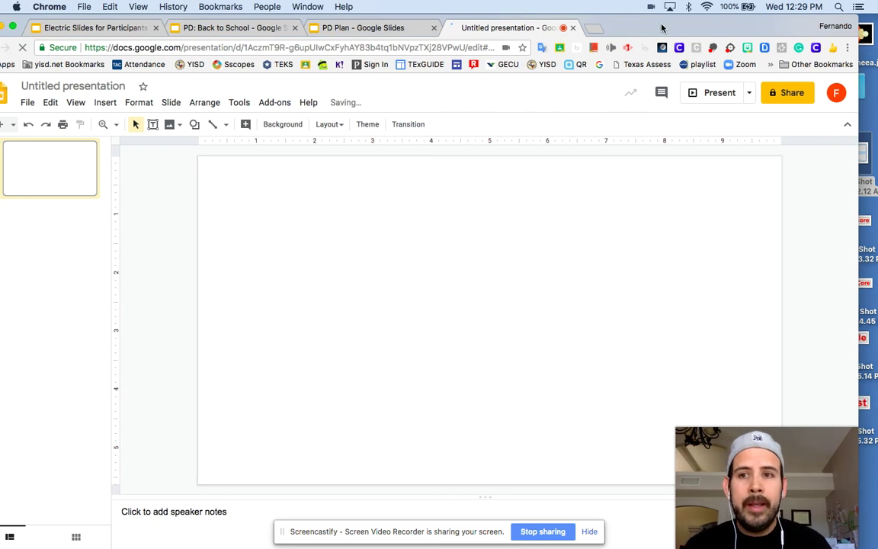
Step: Insert the vocabulary organizer screenshot from the desktop and resize it to fill the whole slide
{"action": "left_click_drag", "start_coordinate": [869, 158], "coordinate": [543, 236]}
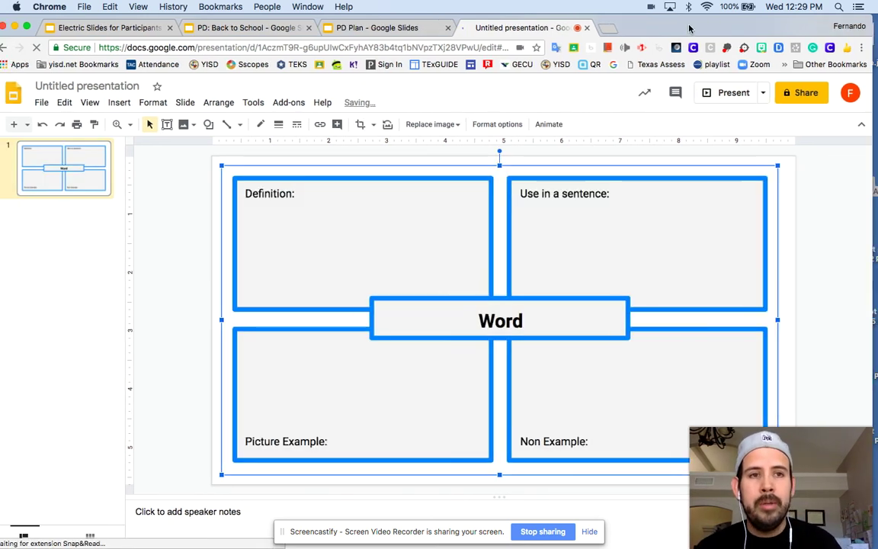
{"action": "left_click", "coordinate": [765, 164]}
{"action": "left_click_drag", "start_coordinate": [785, 165], "coordinate": [801, 156]}
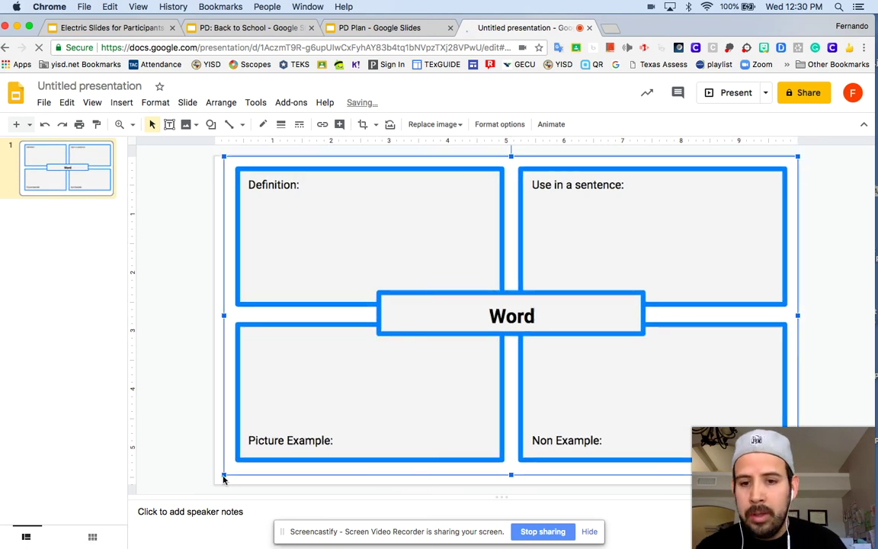
{"action": "left_click_drag", "start_coordinate": [223, 474], "coordinate": [305, 495]}
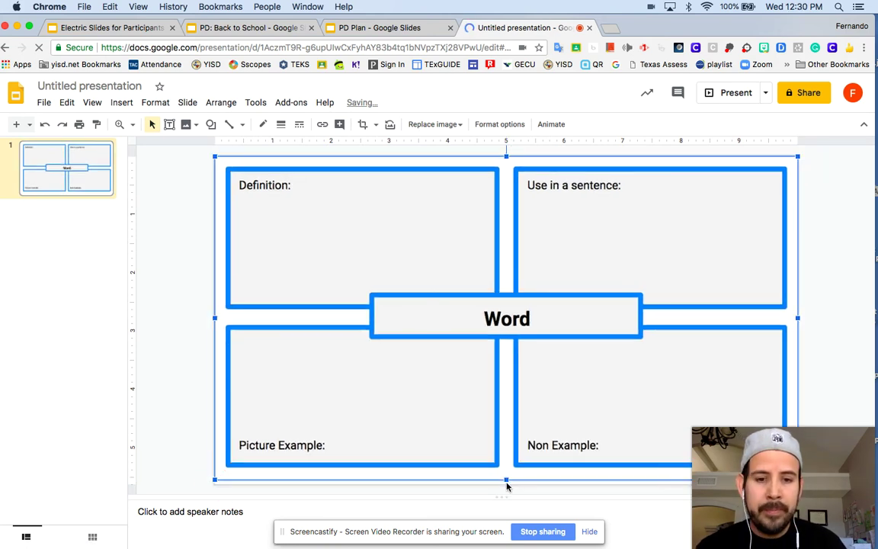
{"action": "left_click_drag", "start_coordinate": [506, 482], "coordinate": [506, 485]}
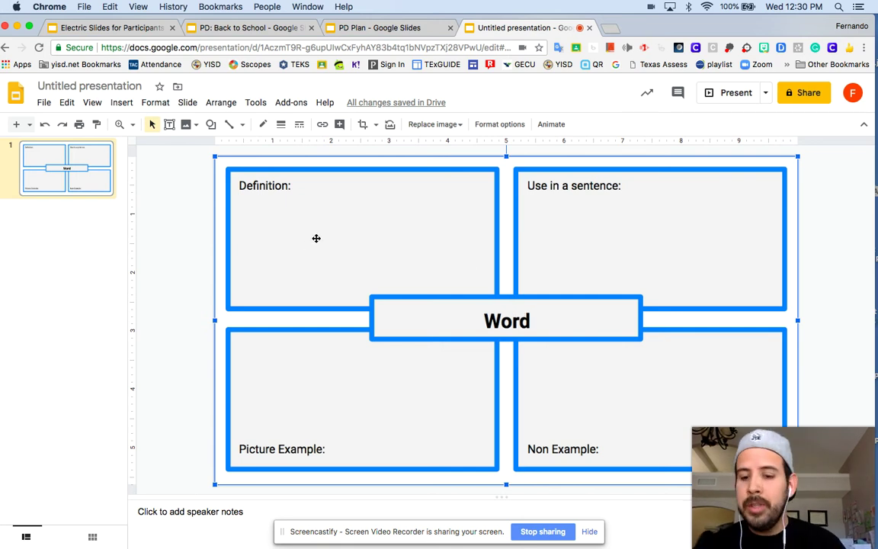
Step: Capture a screenshot of the blank area in the center box and place it over the text "Word" to hide it
{"action": "key", "text": "super+shift+4"}
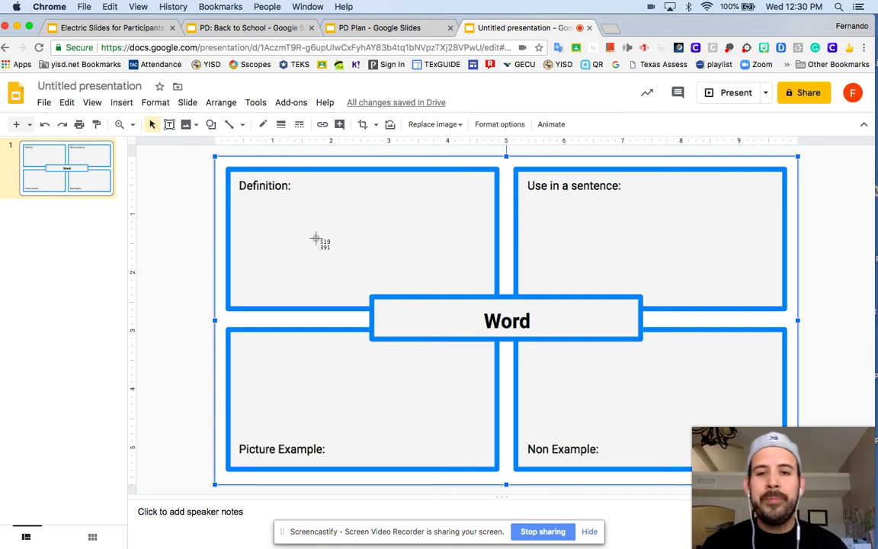
{"action": "left_click_drag", "start_coordinate": [384, 306], "coordinate": [478, 335]}
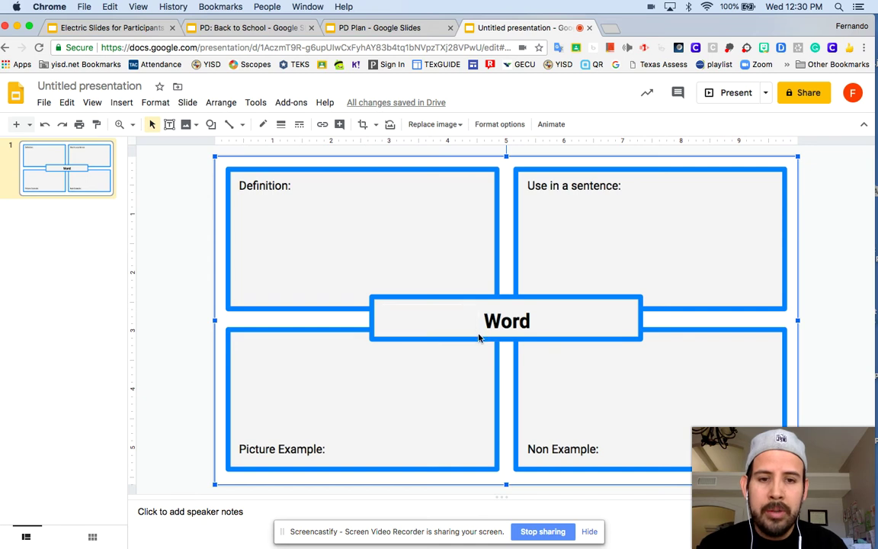
{"action": "left_click_drag", "start_coordinate": [724, 25], "coordinate": [599, 25]}
{"action": "left_click", "coordinate": [771, 211]}
{"action": "left_click_drag", "start_coordinate": [771, 211], "coordinate": [371, 309]}
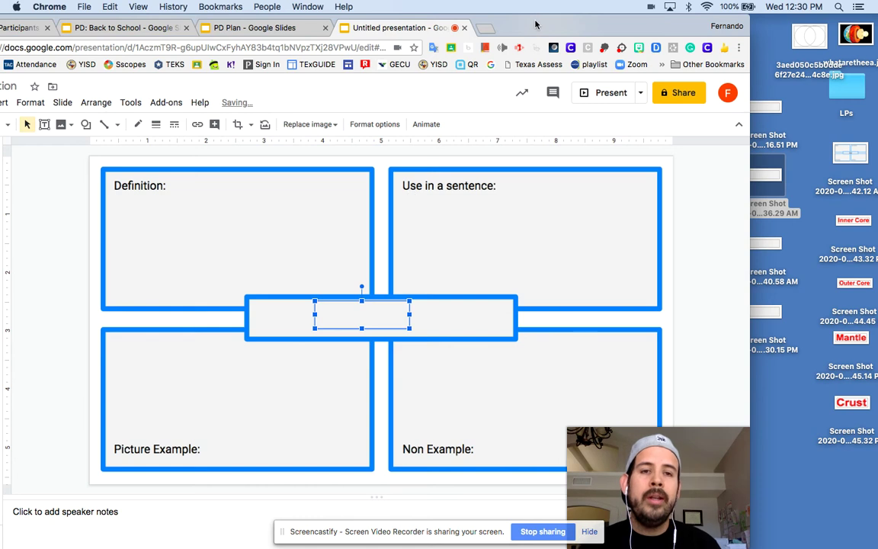
{"action": "left_click_drag", "start_coordinate": [540, 29], "coordinate": [661, 29]}
{"action": "left_click", "coordinate": [480, 322]}
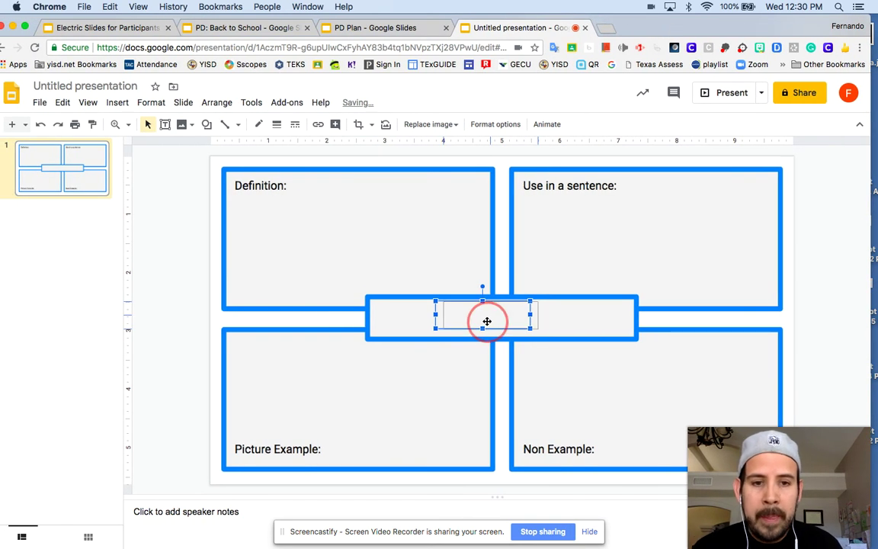
{"action": "left_click", "coordinate": [325, 239]}
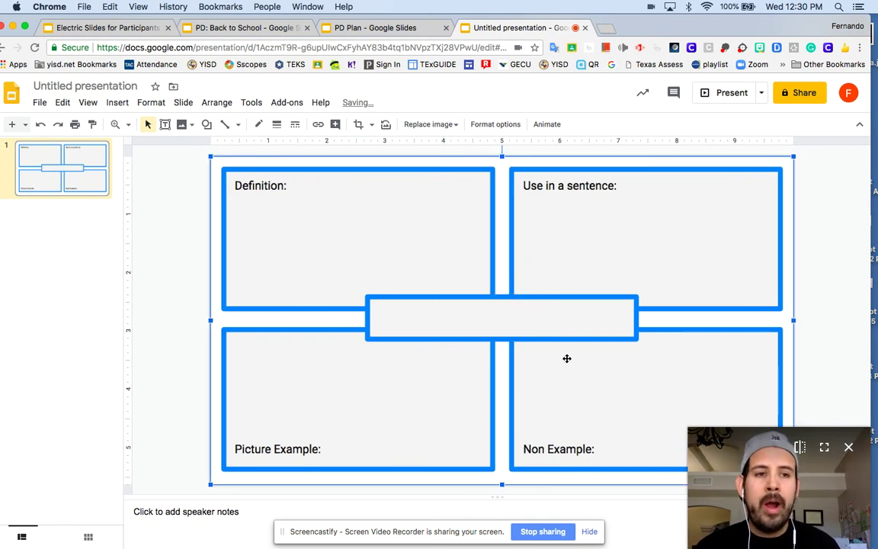
Step: Download the current slide as a PNG image
{"action": "left_click", "coordinate": [38, 103]}
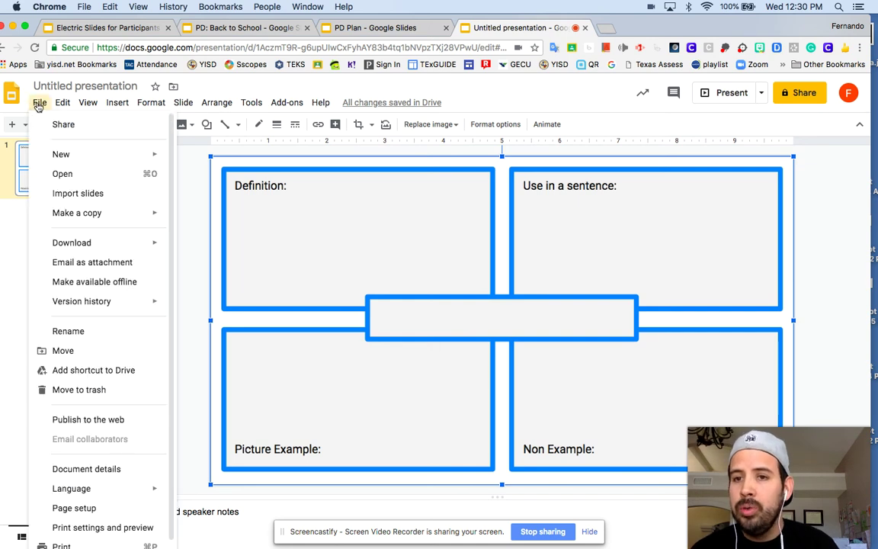
{"action": "mouse_move", "coordinate": [114, 249]}
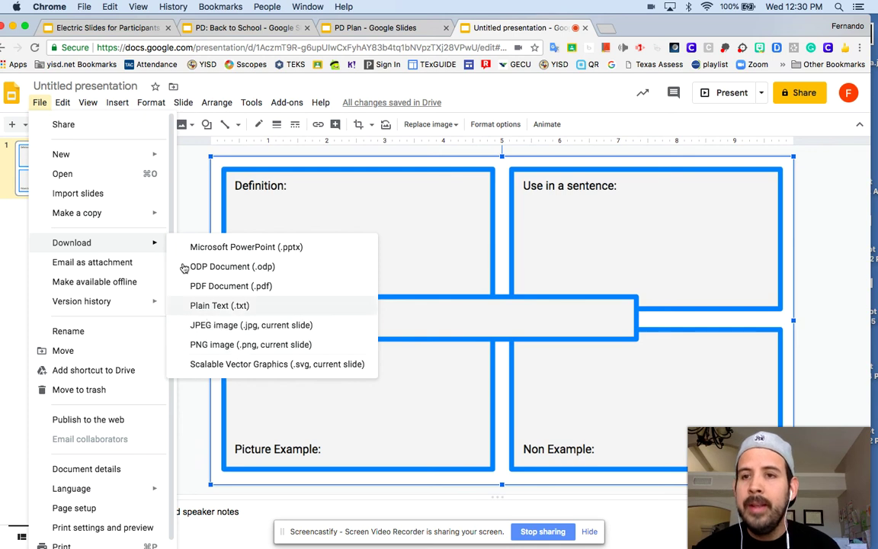
{"action": "mouse_move", "coordinate": [147, 249]}
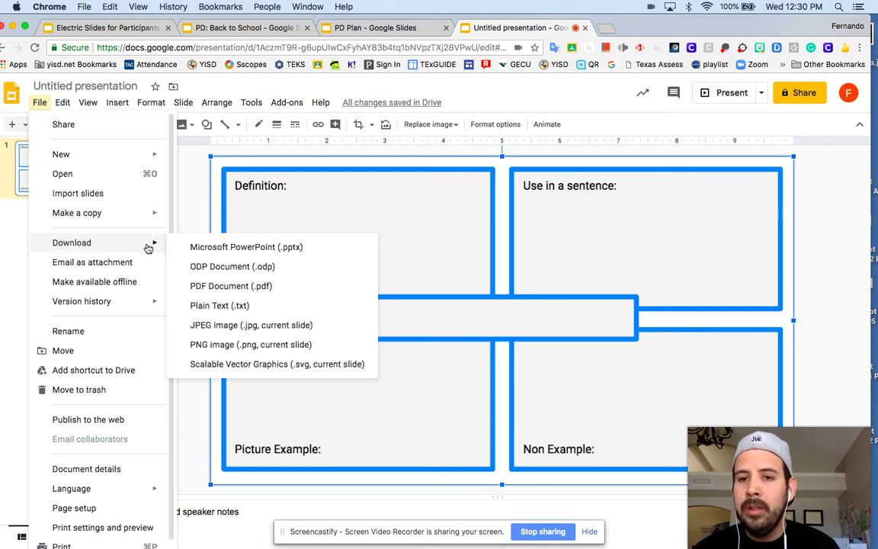
{"action": "left_click", "coordinate": [218, 346]}
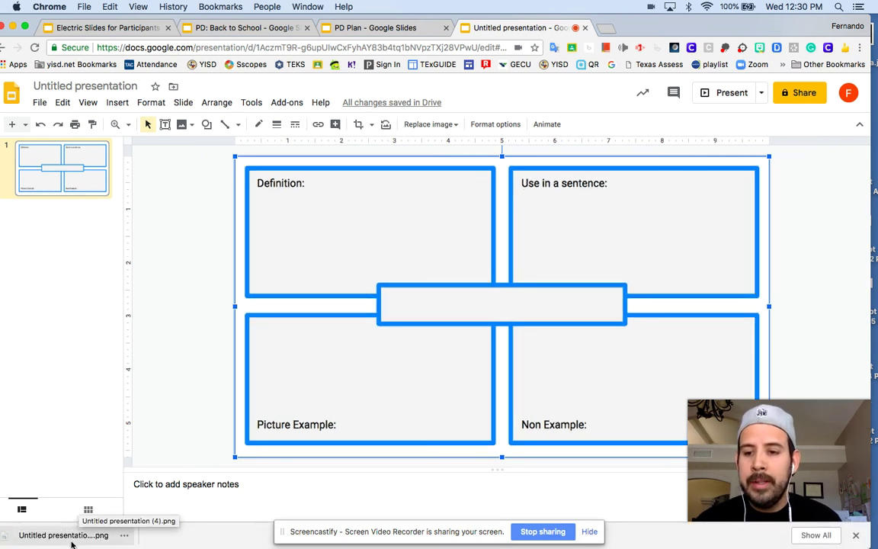
Step: Select all the images on the slide and delete them
{"action": "left_click_drag", "start_coordinate": [73, 541], "coordinate": [516, 305]}
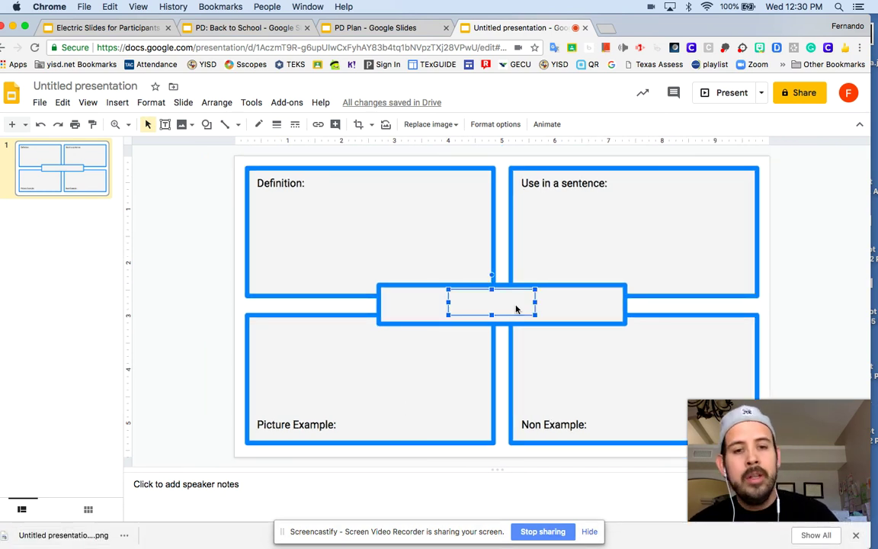
{"action": "key", "text": "ctrl+a"}
{"action": "key", "text": "Delete"}
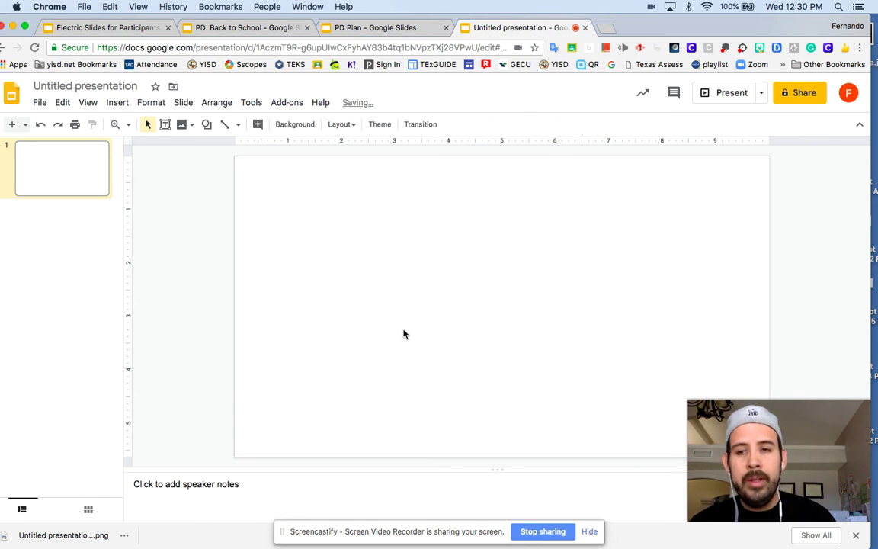
{"action": "left_click", "coordinate": [384, 318]}
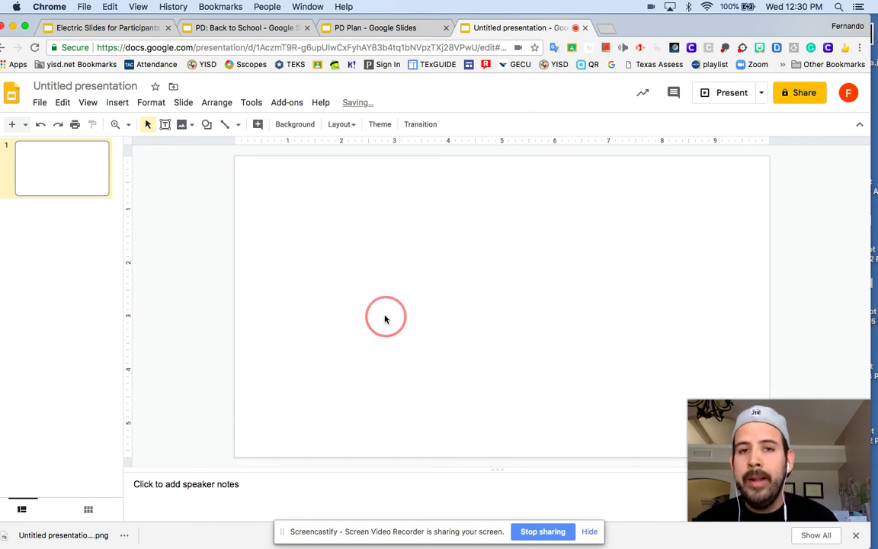
Step: Set the downloaded Untitled presentation PNG as the slide's background image and check that it cannot be selected
{"action": "left_click", "coordinate": [307, 126]}
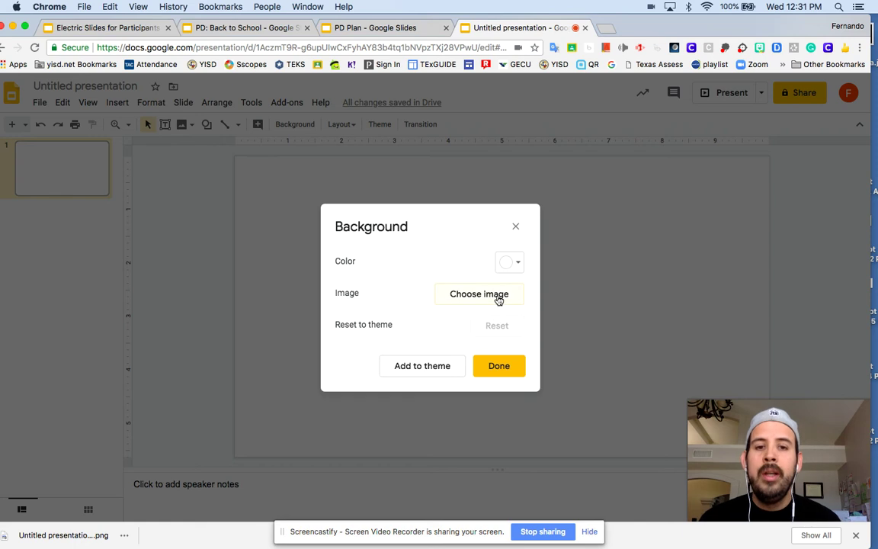
{"action": "left_click", "coordinate": [498, 297]}
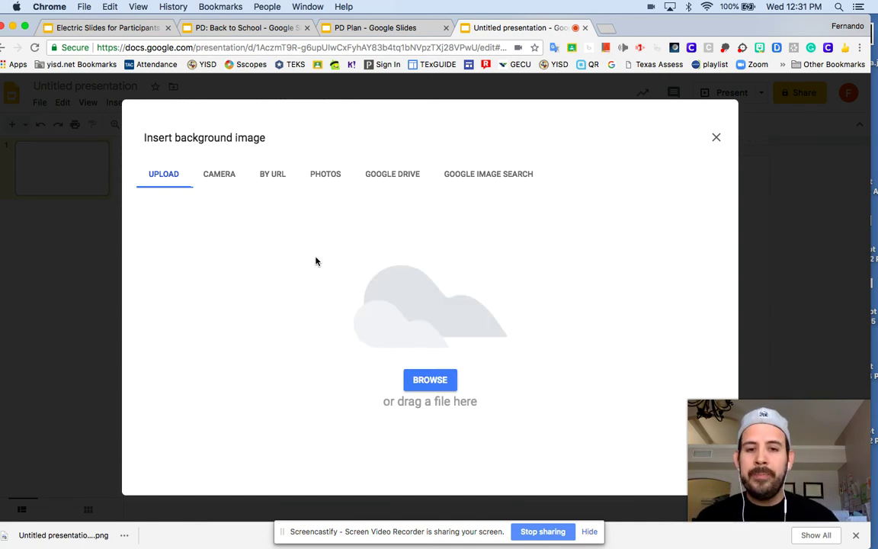
{"action": "left_click_drag", "start_coordinate": [63, 535], "coordinate": [440, 380]}
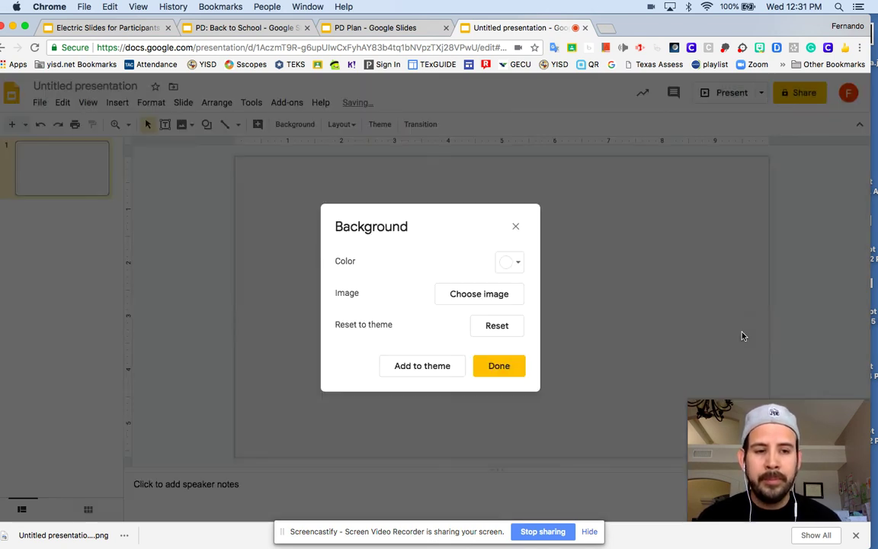
{"action": "left_click", "coordinate": [503, 367]}
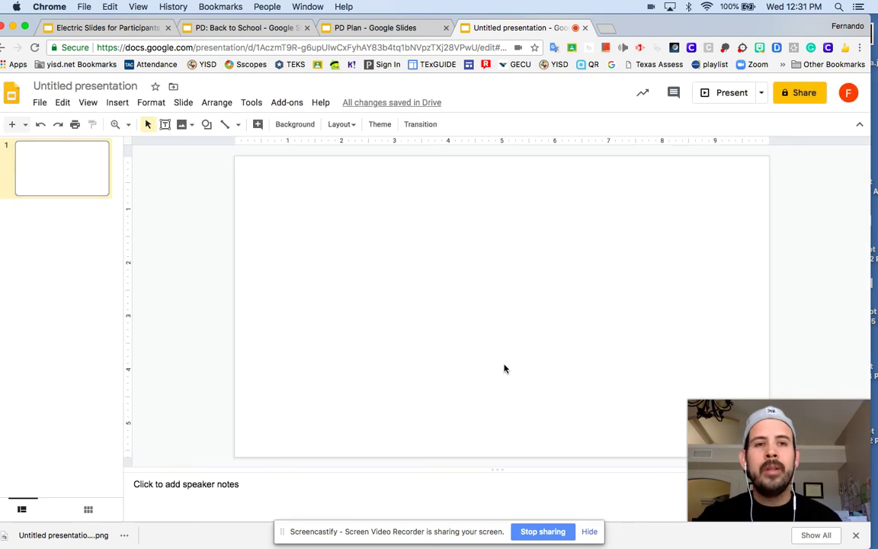
{"action": "left_click", "coordinate": [435, 231]}
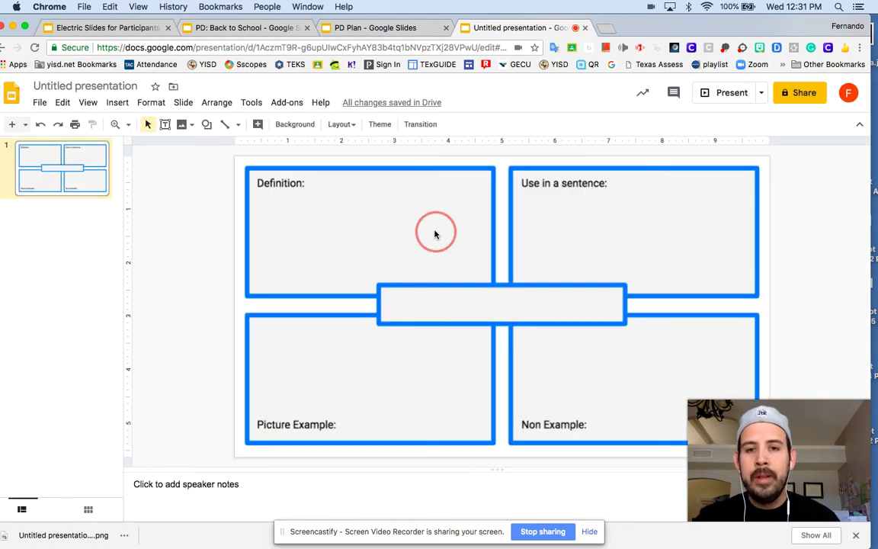
{"action": "left_click", "coordinate": [458, 314]}
{"action": "left_click", "coordinate": [419, 355]}
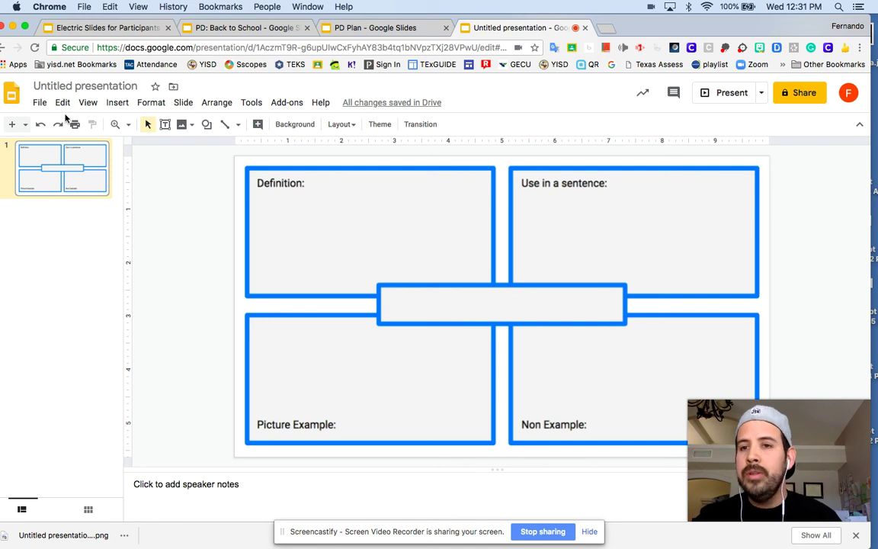
Step: Add a text box under the "Definition:" label and resize it to fit inside that frame
{"action": "left_click", "coordinate": [164, 124]}
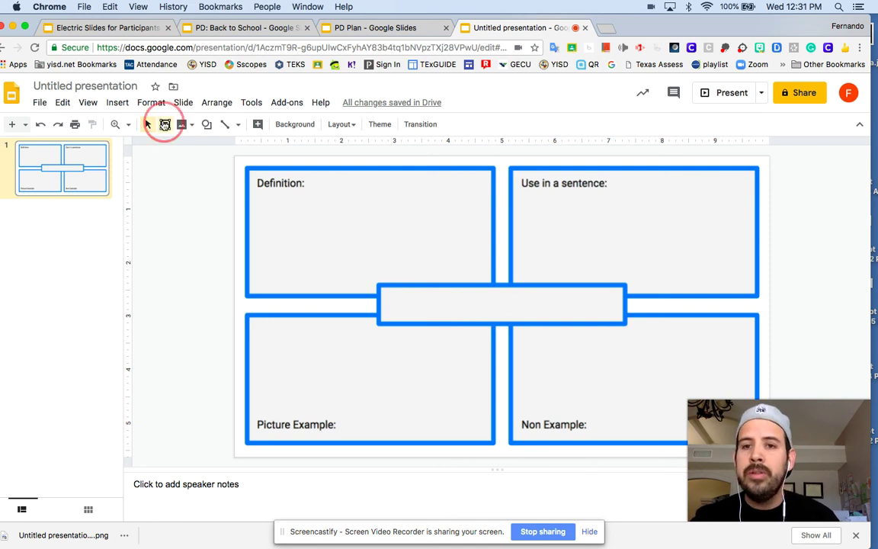
{"action": "left_click", "coordinate": [252, 192]}
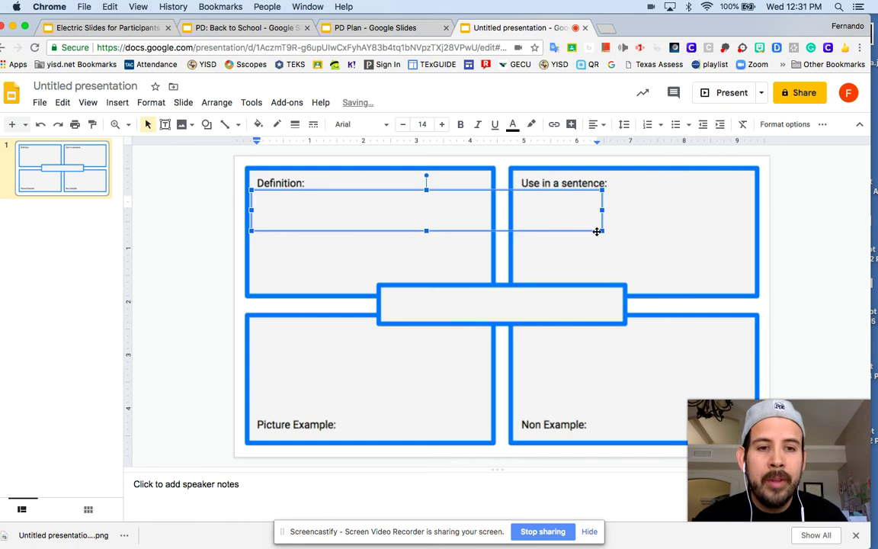
{"action": "left_click_drag", "start_coordinate": [598, 231], "coordinate": [490, 283]}
Step: Duplicate the Definition text box and place the copy inside the "Use in a sentence:" frame
{"action": "right_click", "coordinate": [403, 247]}
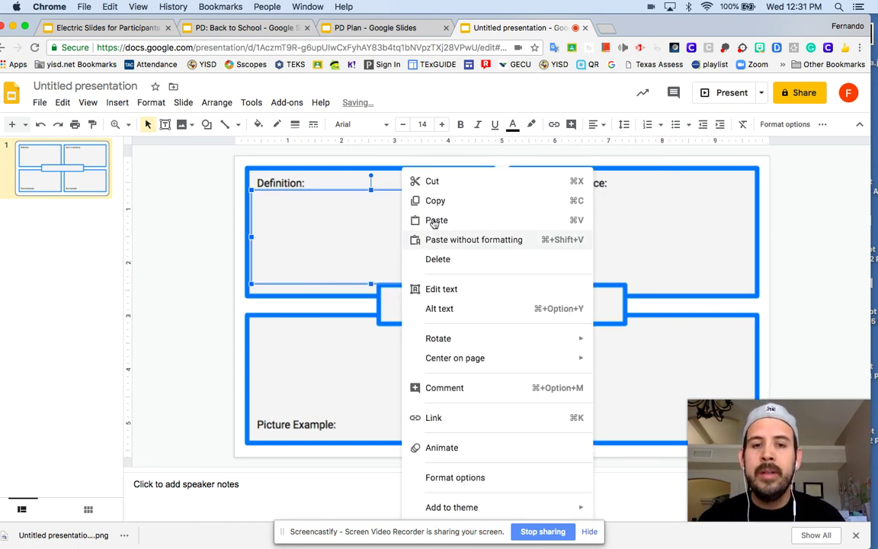
{"action": "left_click", "coordinate": [659, 234]}
{"action": "left_click", "coordinate": [631, 235]}
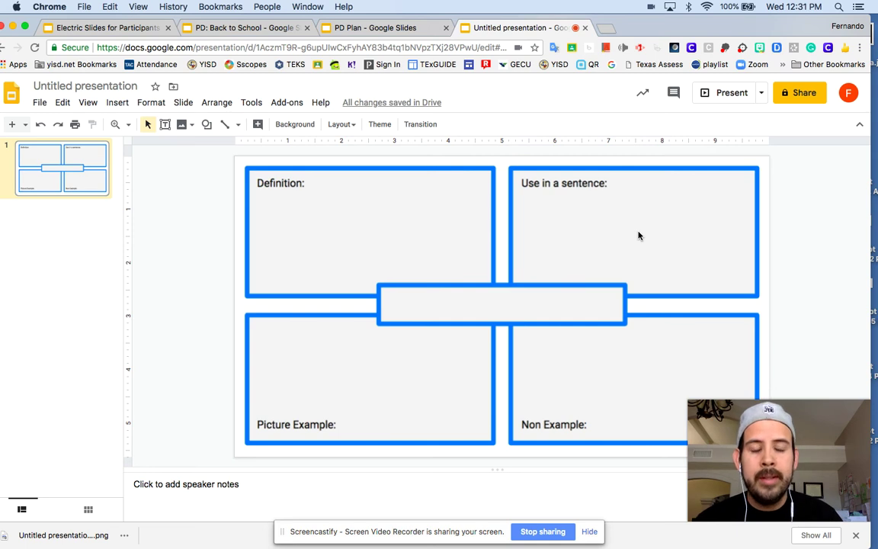
{"action": "right_click", "coordinate": [639, 236]}
{"action": "left_click", "coordinate": [652, 285]}
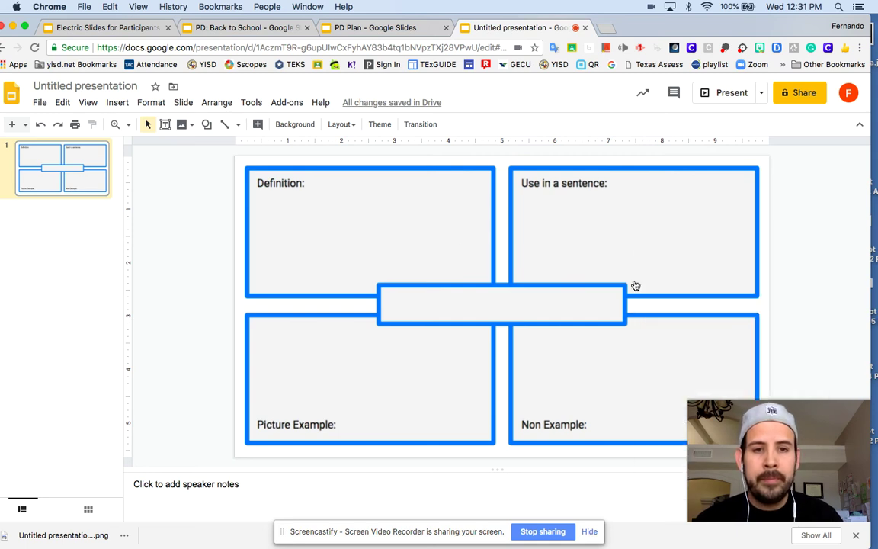
{"action": "left_click_drag", "start_coordinate": [431, 236], "coordinate": [682, 229]}
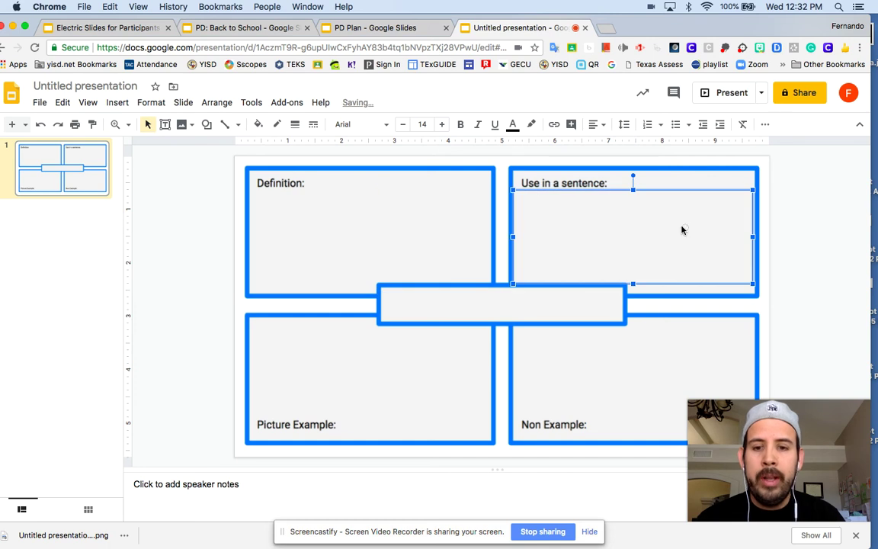
Step: Paste another copy of the text box and place it inside the "Non Example:" frame, above its label
{"action": "right_click", "coordinate": [577, 388]}
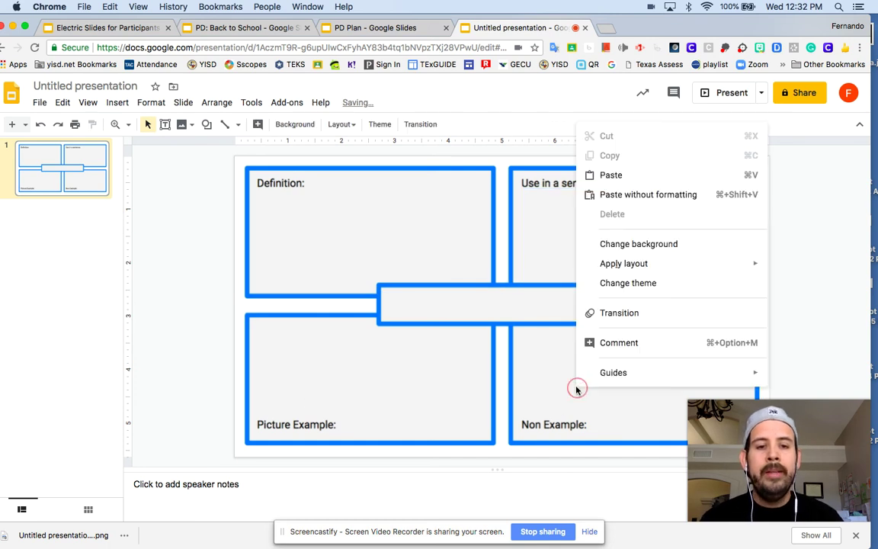
{"action": "left_click", "coordinate": [610, 175]}
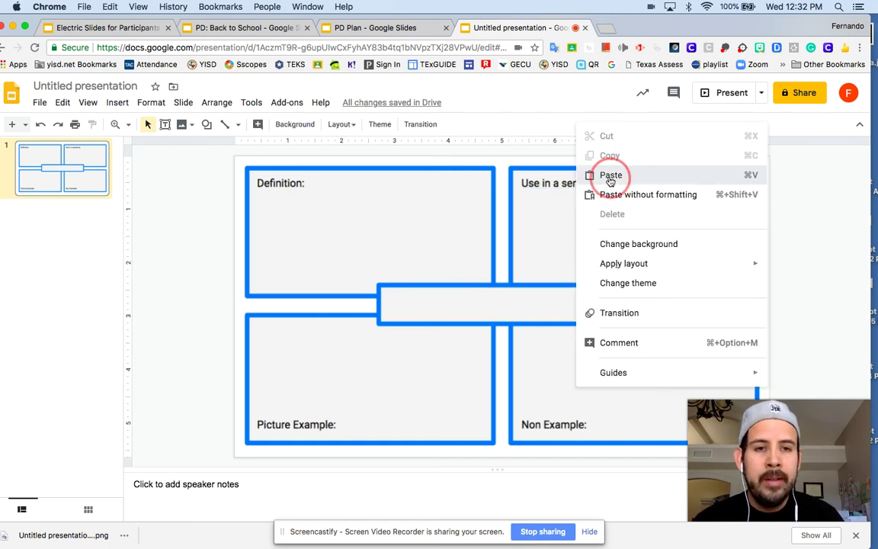
{"action": "left_click_drag", "start_coordinate": [390, 261], "coordinate": [636, 376]}
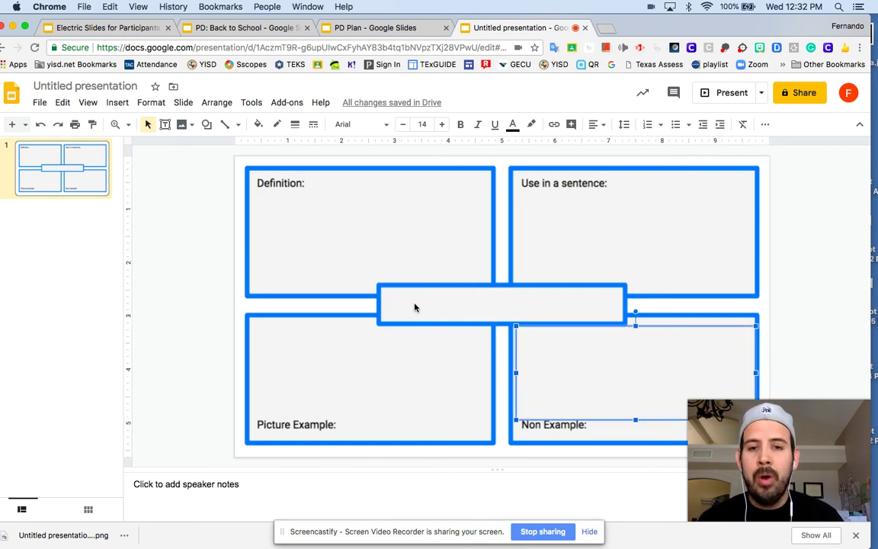
Step: Paste one more copy of the text box into the central frame and shrink its height to fit the frame
{"action": "left_click", "coordinate": [373, 293]}
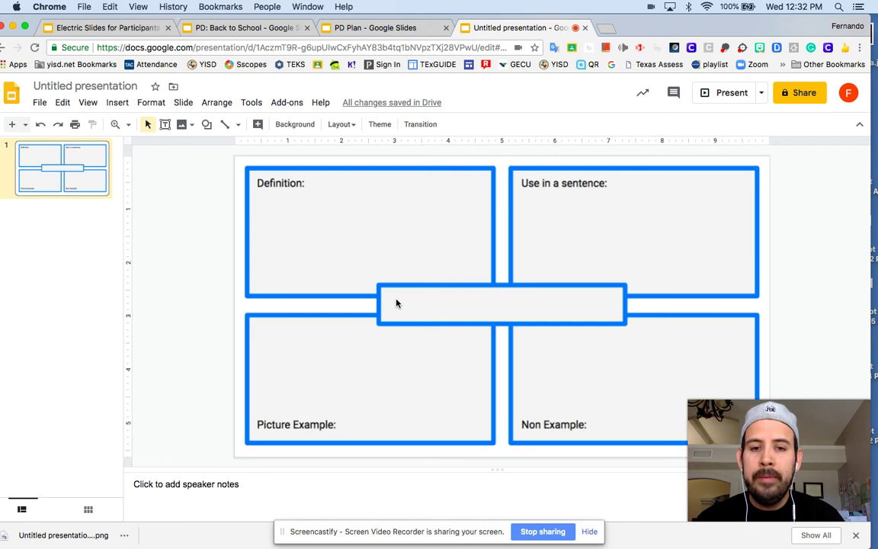
{"action": "right_click", "coordinate": [396, 303]}
{"action": "left_click", "coordinate": [415, 309]}
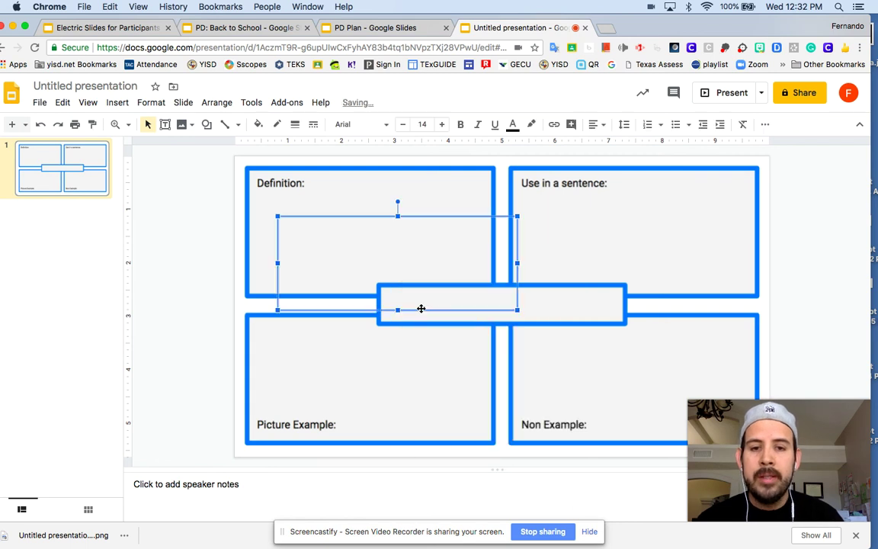
{"action": "left_click_drag", "start_coordinate": [299, 230], "coordinate": [404, 302]}
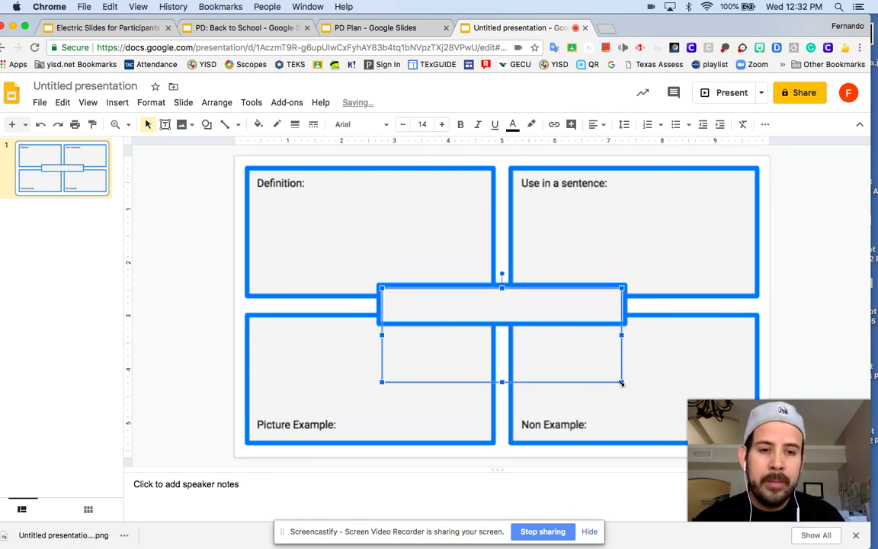
{"action": "left_click_drag", "start_coordinate": [621, 382], "coordinate": [622, 323]}
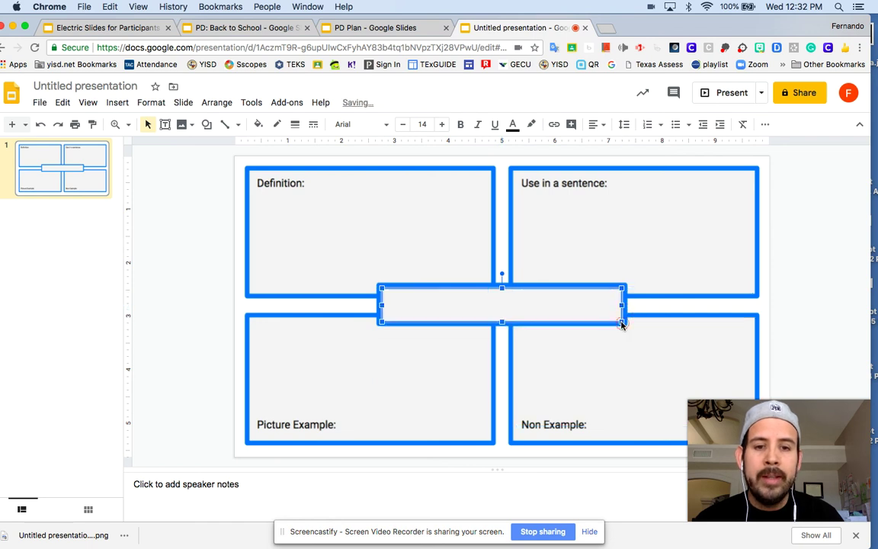
Step: Check the placed text boxes by selecting them, and enter "Click here" in the Definition text box
{"action": "left_click", "coordinate": [395, 242]}
{"action": "left_click", "coordinate": [690, 246]}
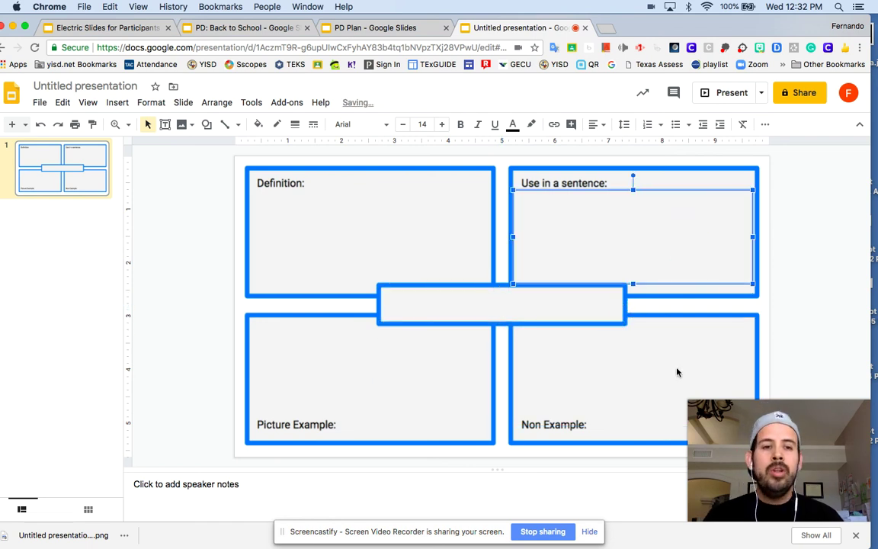
{"action": "left_click", "coordinate": [523, 323]}
{"action": "left_click", "coordinate": [376, 252]}
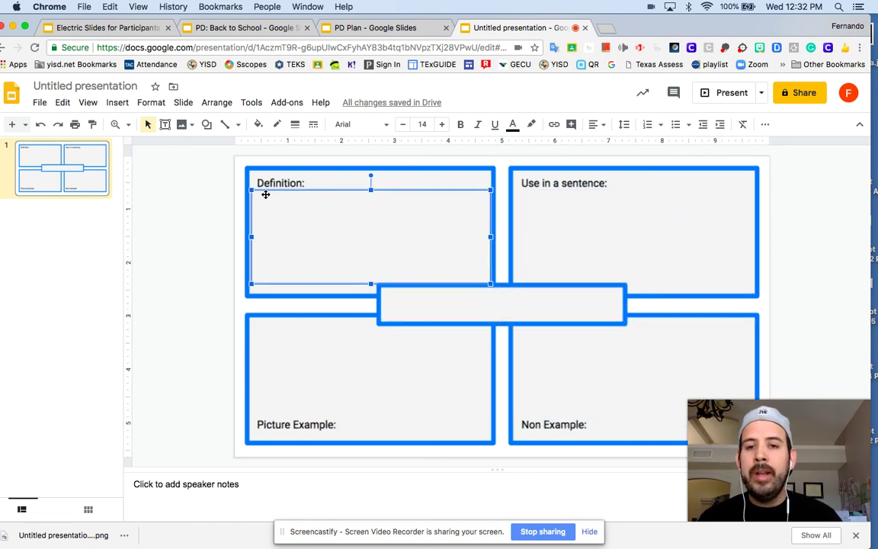
{"action": "left_click", "coordinate": [321, 252]}
{"action": "type", "text": "Cli"}
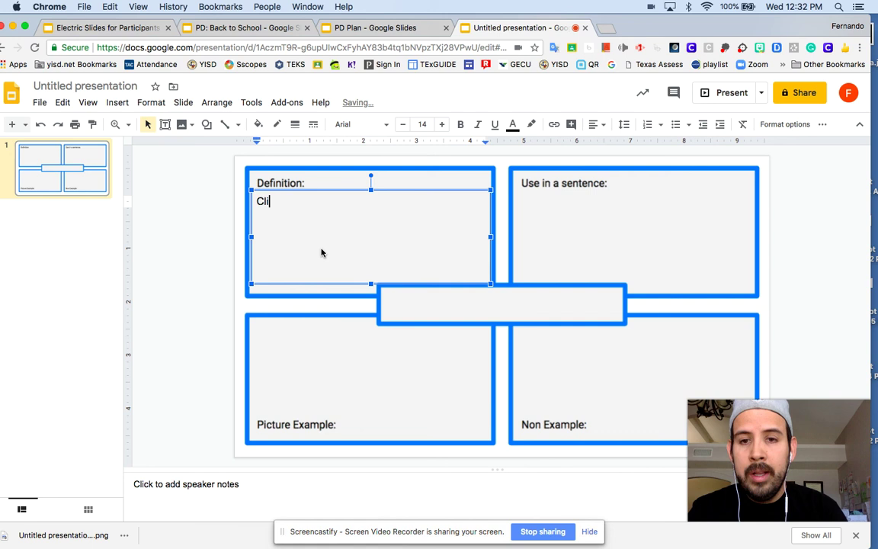
{"action": "type", "text": "ck"}
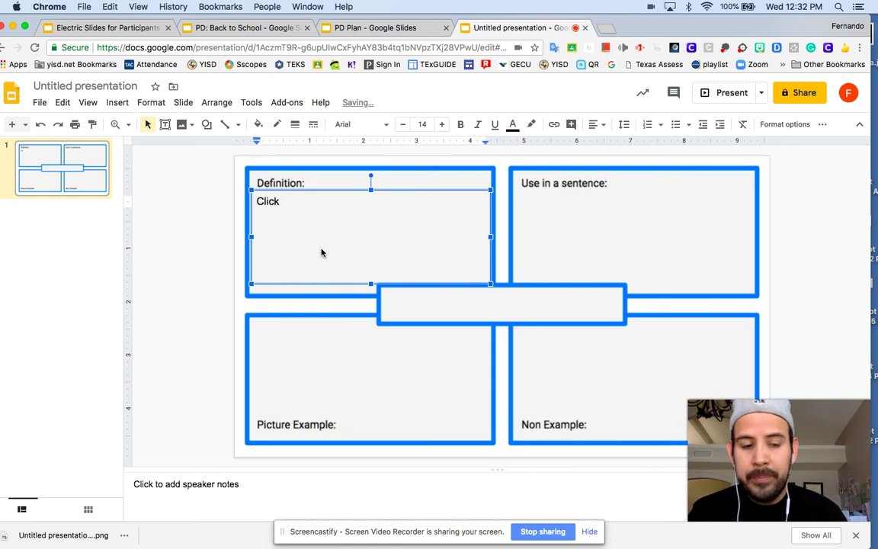
{"action": "type", "text": " here"}
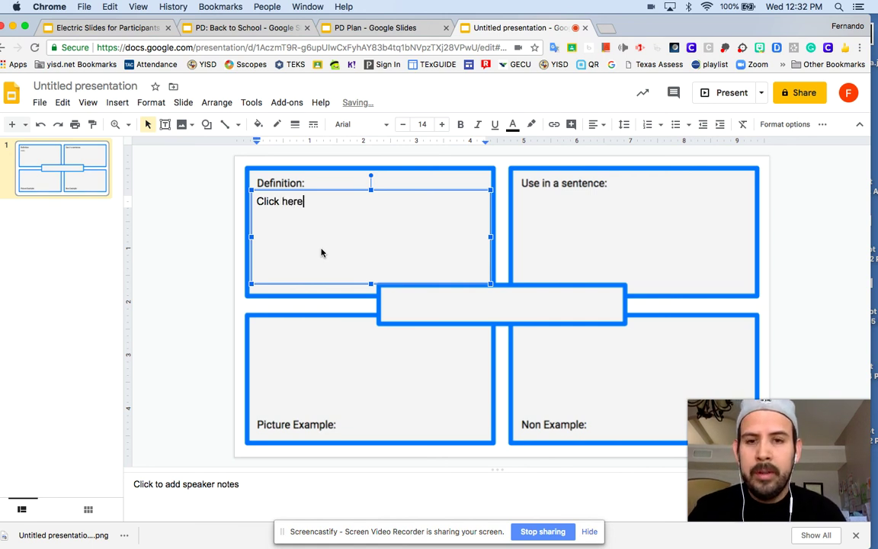
Step: Check the remaining text boxes by selecting them, and duplicate the organizer slide
{"action": "left_click", "coordinate": [643, 210]}
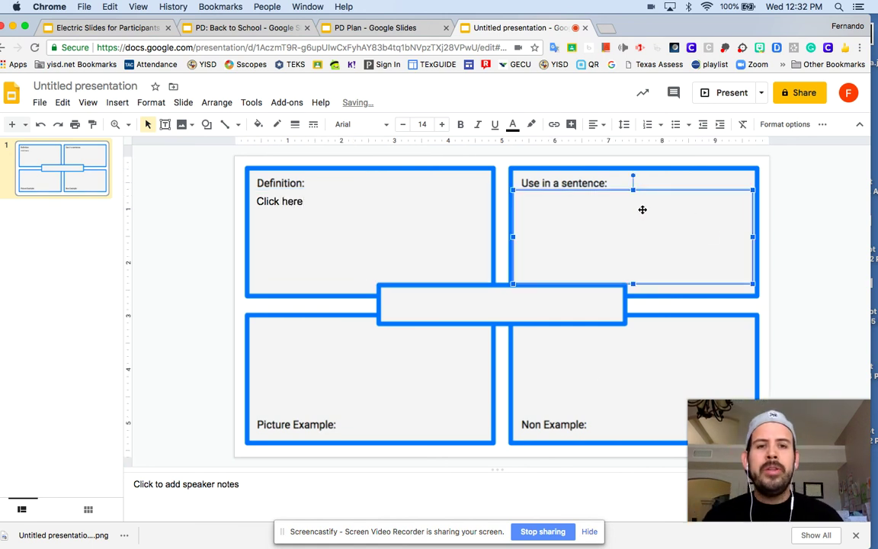
{"action": "left_click", "coordinate": [615, 405]}
{"action": "left_click", "coordinate": [564, 304]}
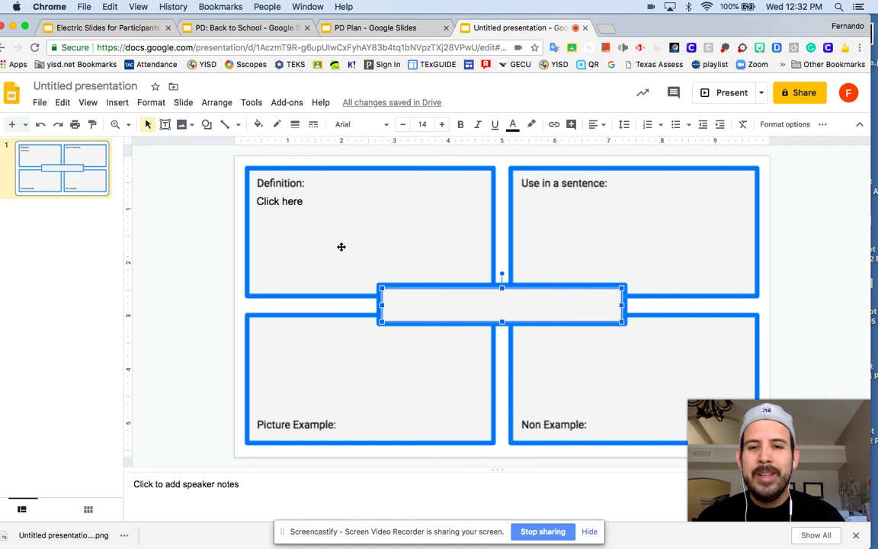
{"action": "left_click", "coordinate": [498, 307]}
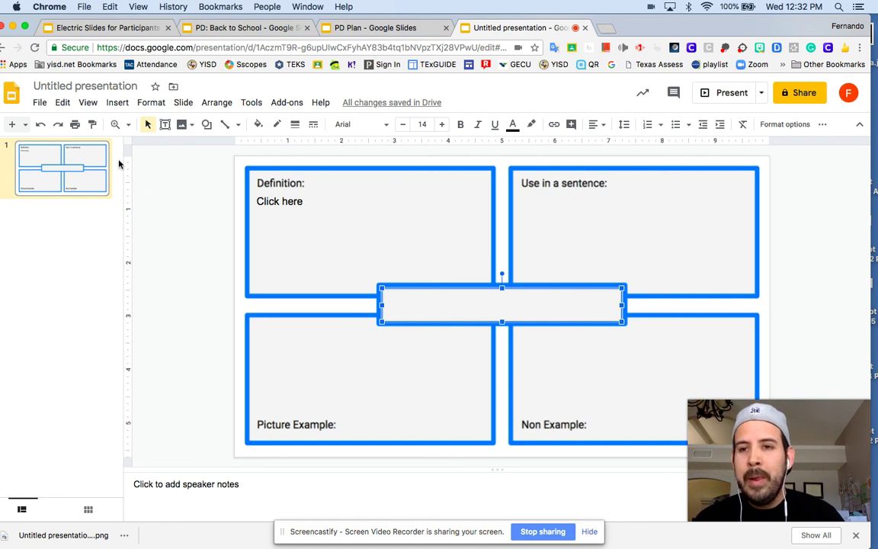
{"action": "right_click", "coordinate": [75, 171]}
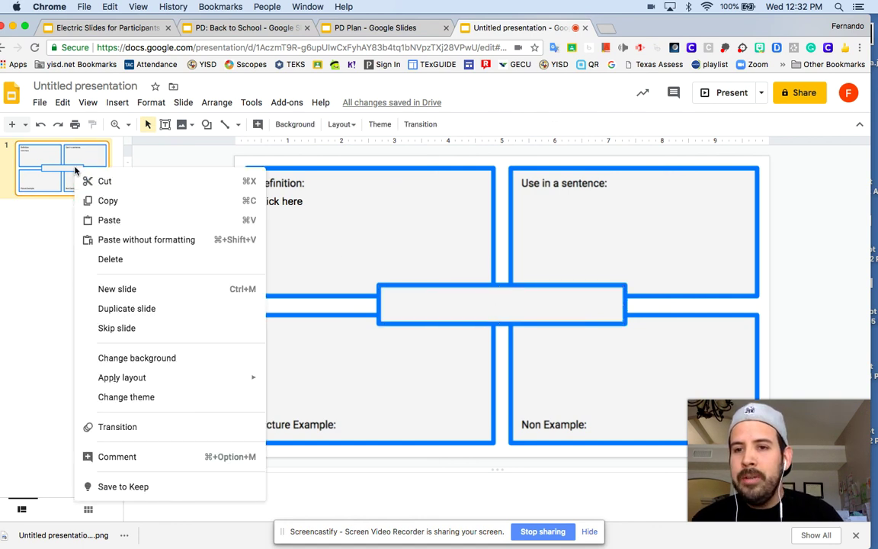
{"action": "left_click", "coordinate": [113, 308]}
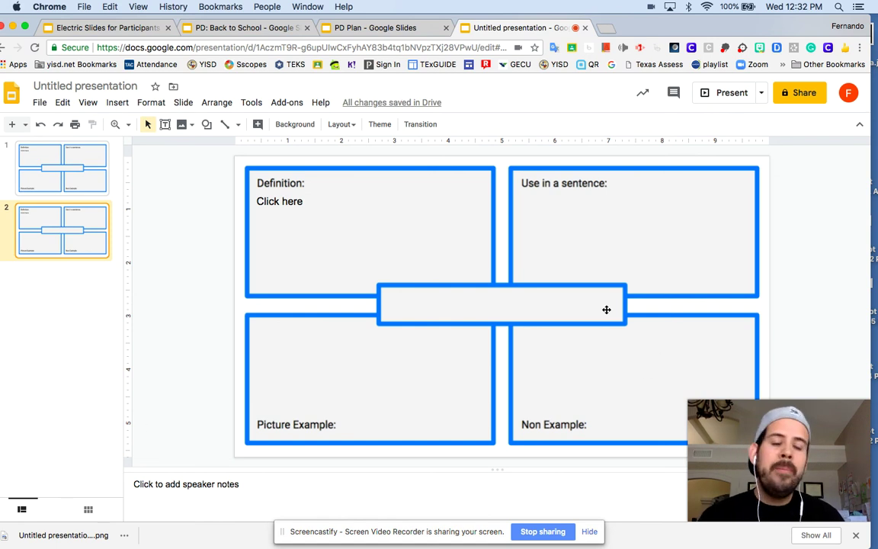
Step: Enter "Photosynthesis" in the central text box of slide 2
{"action": "left_click", "coordinate": [489, 306]}
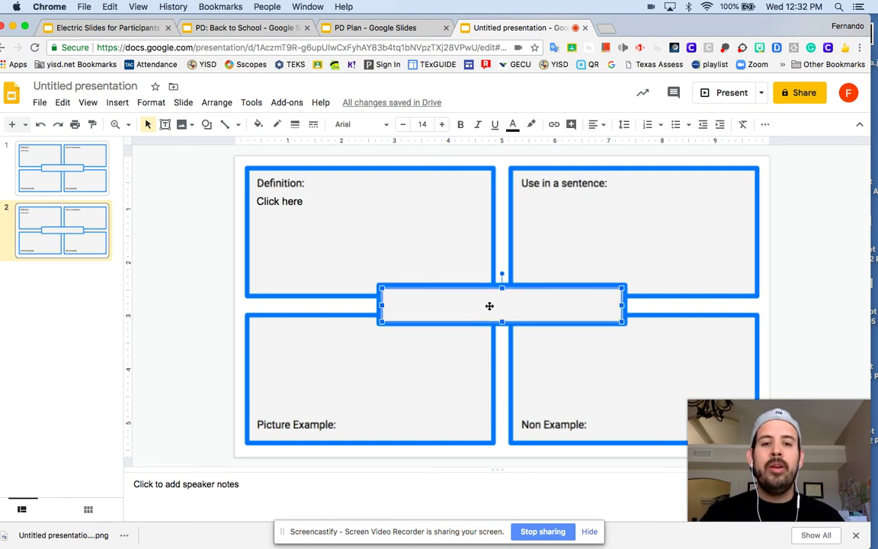
{"action": "type", "text": "Phy"}
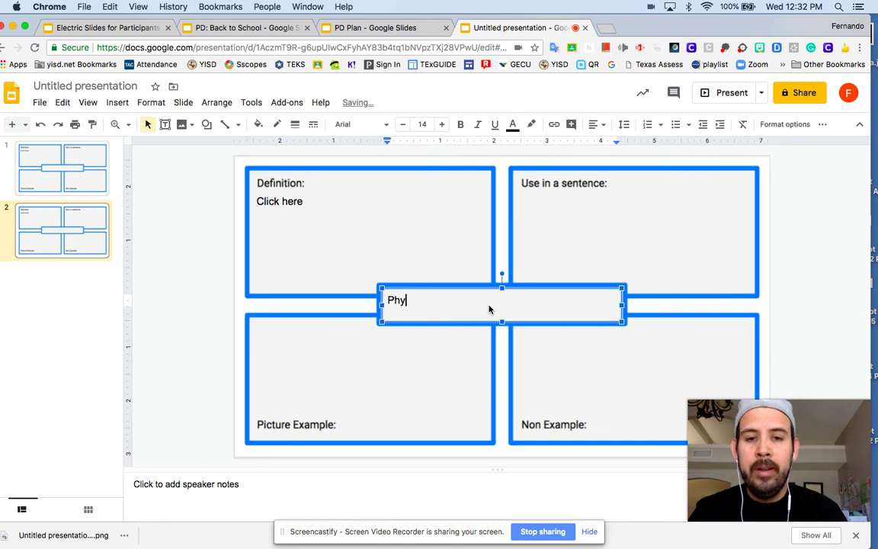
{"action": "key", "text": "BackSpace"}
{"action": "type", "text": "otosynthesis"}
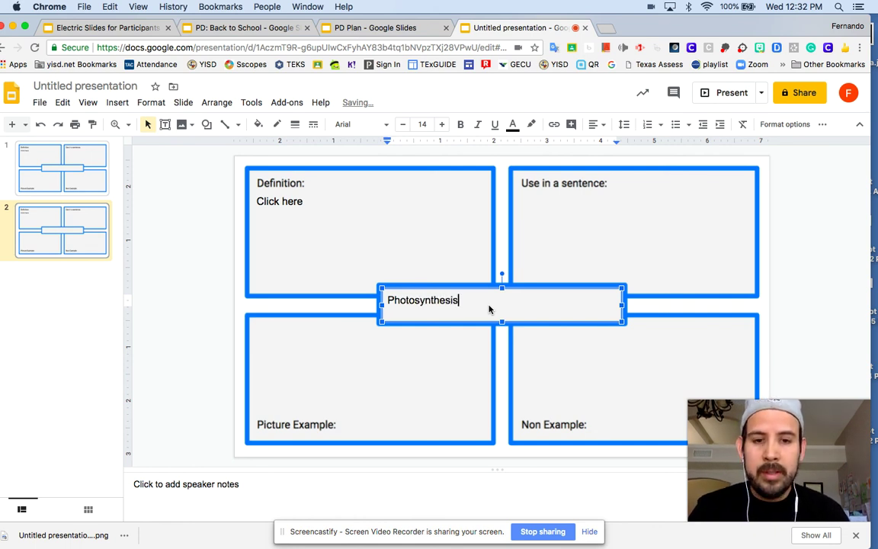
Step: Center the word in slide 2's central text box horizontally and set its font size to 26
{"action": "double_click", "coordinate": [447, 300]}
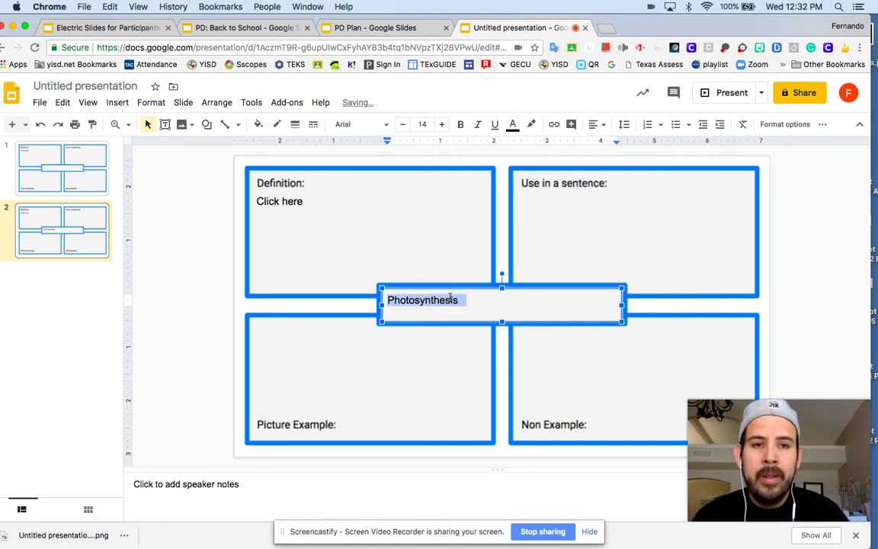
{"action": "left_click", "coordinate": [603, 126]}
{"action": "left_click", "coordinate": [614, 146]}
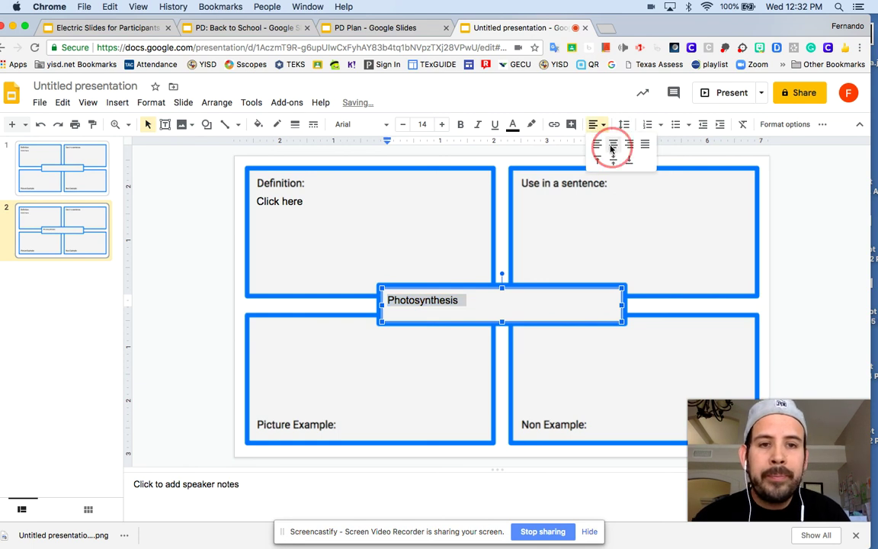
{"action": "left_click", "coordinate": [441, 124]}
{"action": "left_click", "coordinate": [441, 124]}
{"action": "left_click", "coordinate": [441, 124]}
{"action": "left_click", "coordinate": [441, 124]}
{"action": "left_click", "coordinate": [441, 125]}
{"action": "left_click", "coordinate": [442, 124]}
{"action": "left_click", "coordinate": [441, 124]}
{"action": "left_click", "coordinate": [441, 124]}
{"action": "left_click", "coordinate": [441, 125]}
{"action": "left_click", "coordinate": [441, 124]}
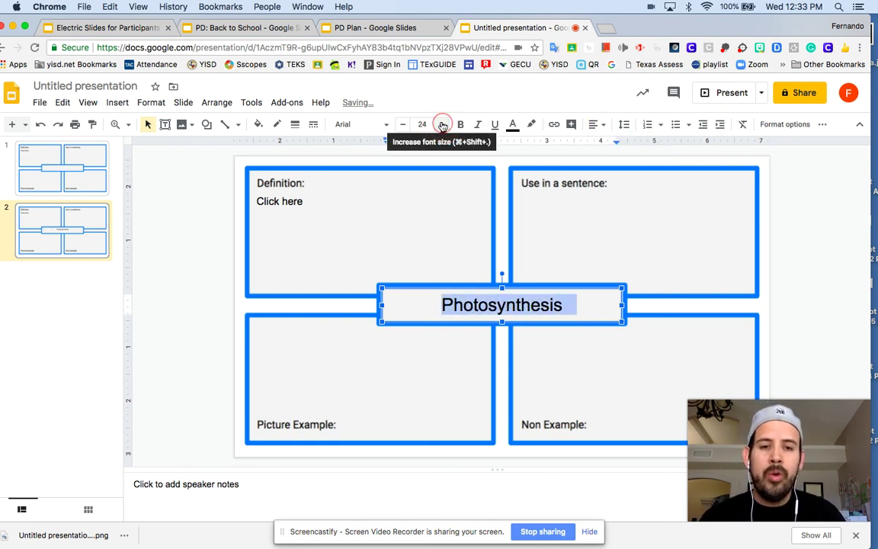
{"action": "left_click", "coordinate": [441, 125]}
{"action": "left_click", "coordinate": [441, 124]}
Step: Color the word in the central text box dark red and make it bold
{"action": "left_click", "coordinate": [513, 124]}
{"action": "left_click", "coordinate": [518, 162]}
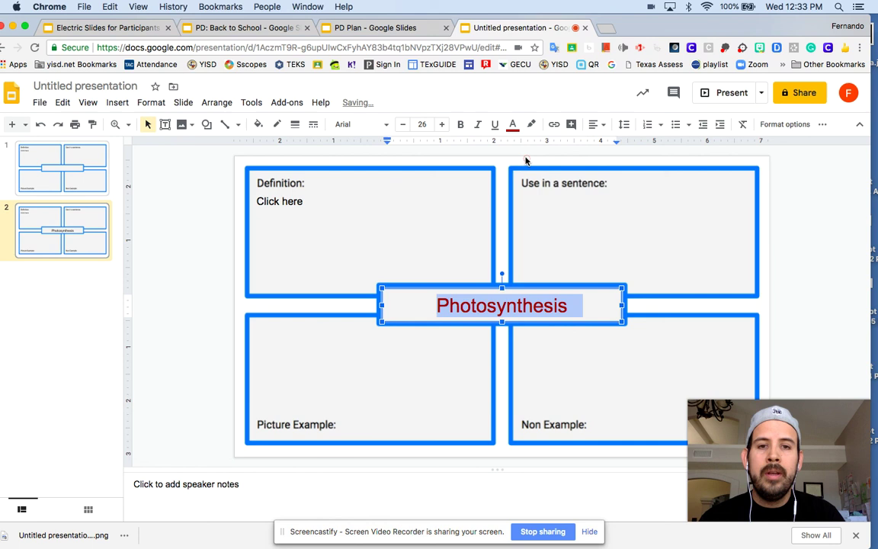
{"action": "left_click", "coordinate": [460, 124]}
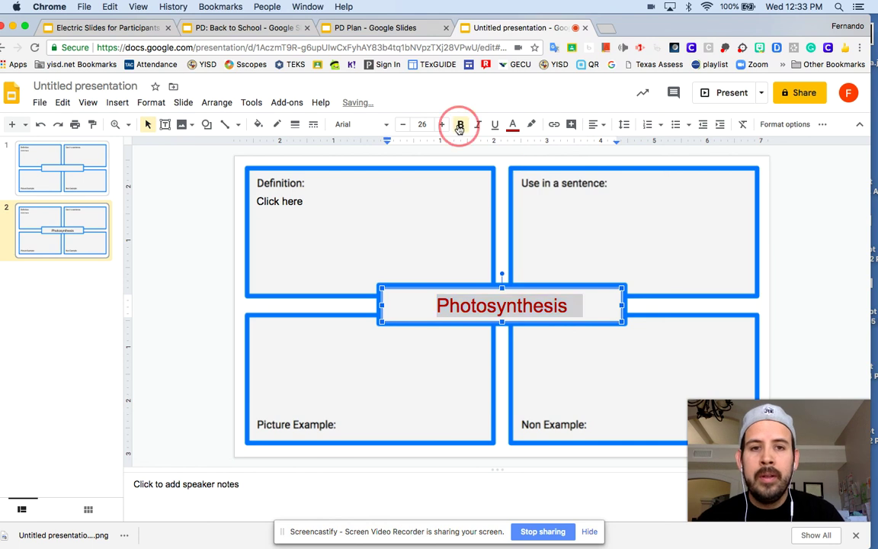
Step: Check the Definition, Use in a sentence and Non Example text boxes and the Picture Example area by selecting each on slide 2
{"action": "left_click", "coordinate": [615, 229]}
{"action": "left_click", "coordinate": [361, 262]}
{"action": "left_click", "coordinate": [695, 284]}
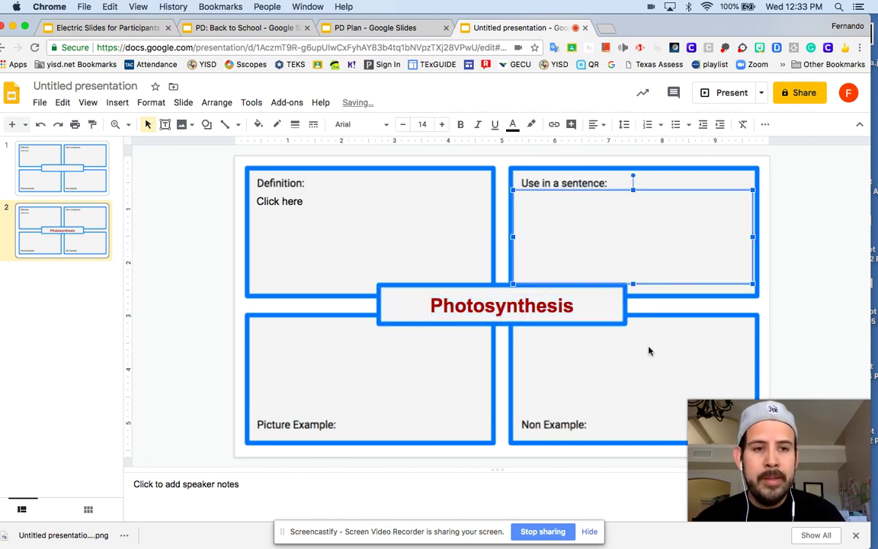
{"action": "left_click", "coordinate": [649, 351]}
{"action": "left_click", "coordinate": [398, 240]}
{"action": "left_click", "coordinate": [697, 278]}
{"action": "left_click", "coordinate": [627, 349]}
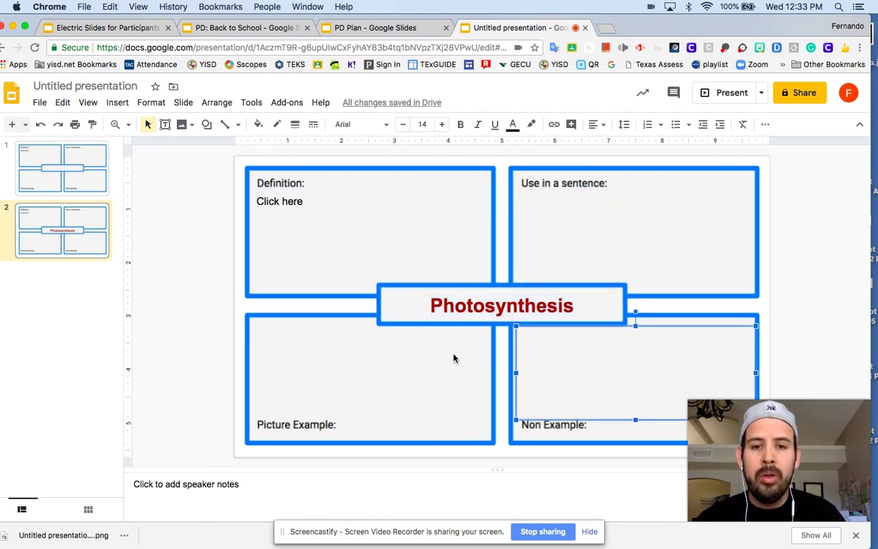
{"action": "left_click", "coordinate": [393, 375]}
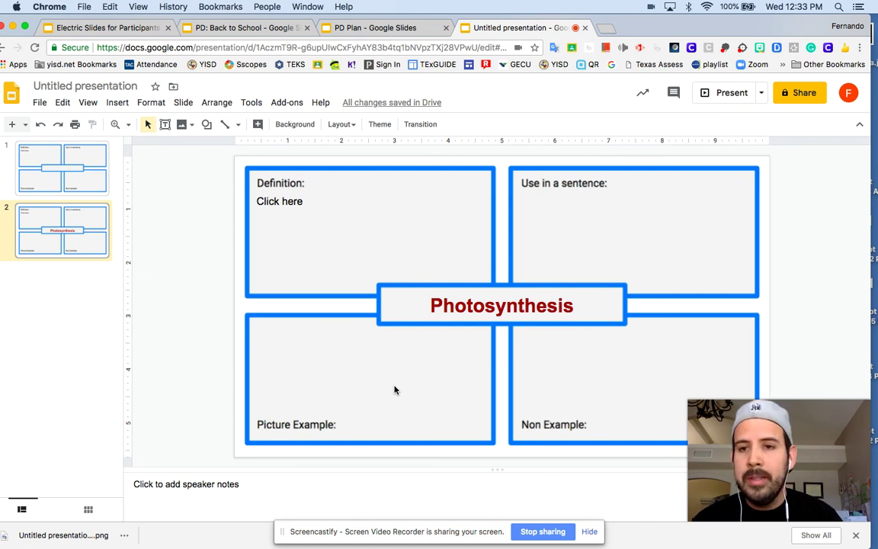
{"action": "left_click", "coordinate": [411, 247]}
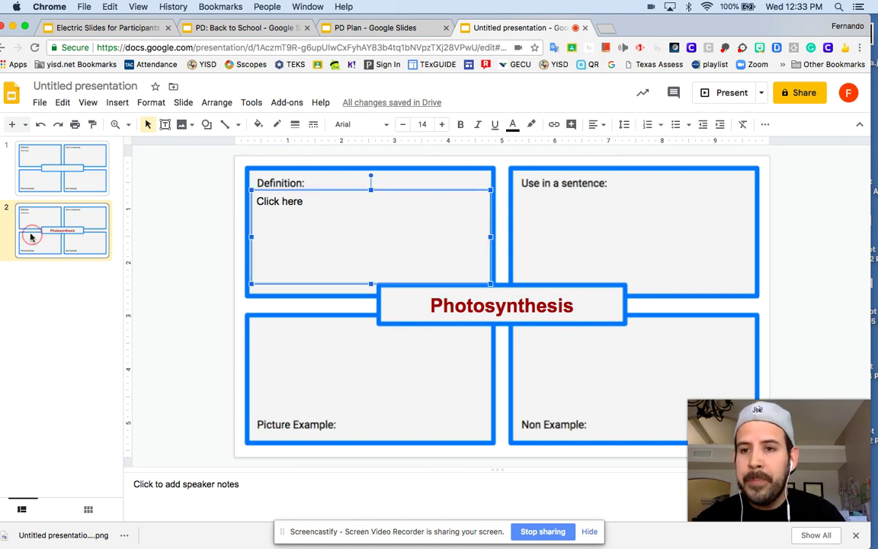
Step: Delete the word from the central text box of slide 2, leaving the box in place
{"action": "left_click", "coordinate": [499, 309]}
{"action": "double_click", "coordinate": [503, 313]}
{"action": "key", "text": "BackSpace"}
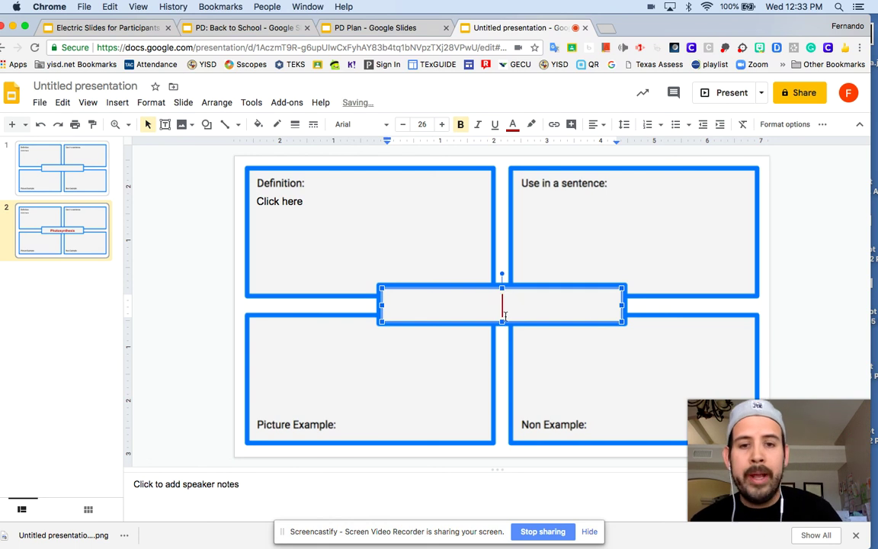
Step: Duplicate the blank organizer slide 2 three times to make five slides in total
{"action": "left_click", "coordinate": [72, 242]}
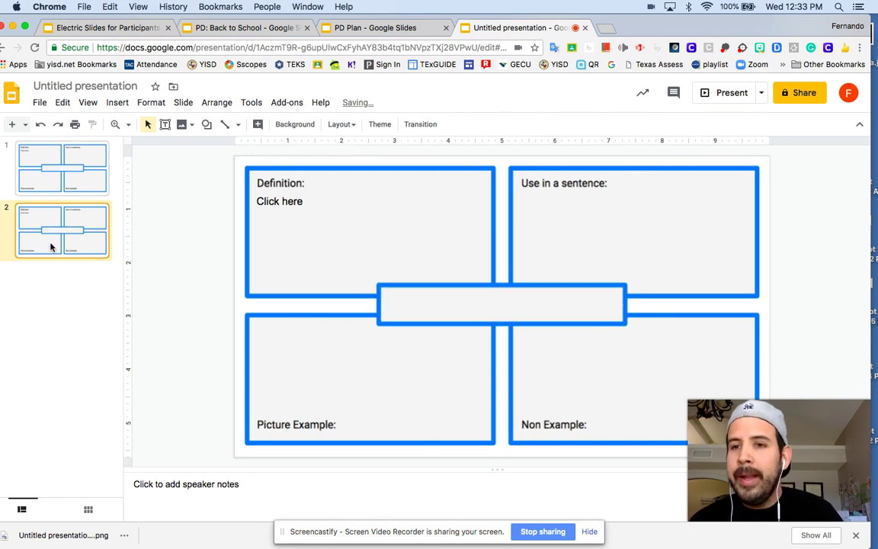
{"action": "right_click", "coordinate": [53, 244]}
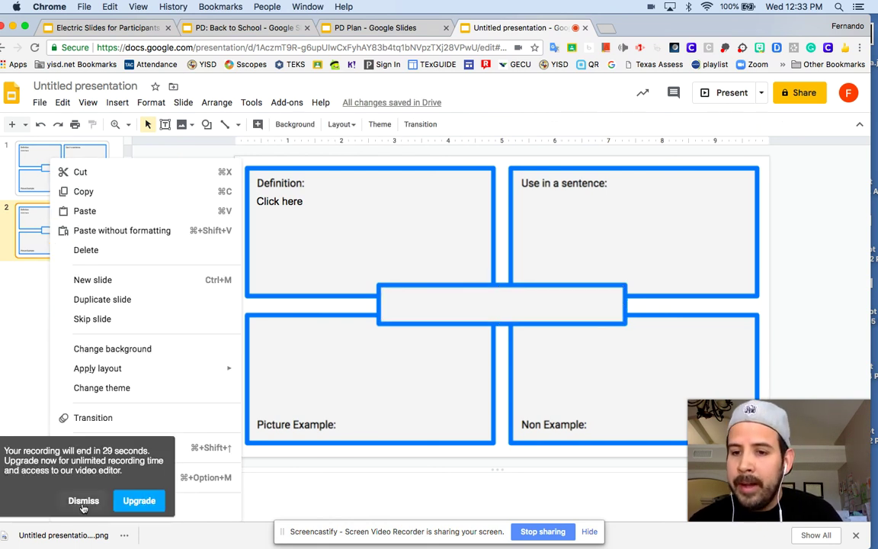
{"action": "key", "text": "Escape"}
{"action": "right_click", "coordinate": [76, 219]}
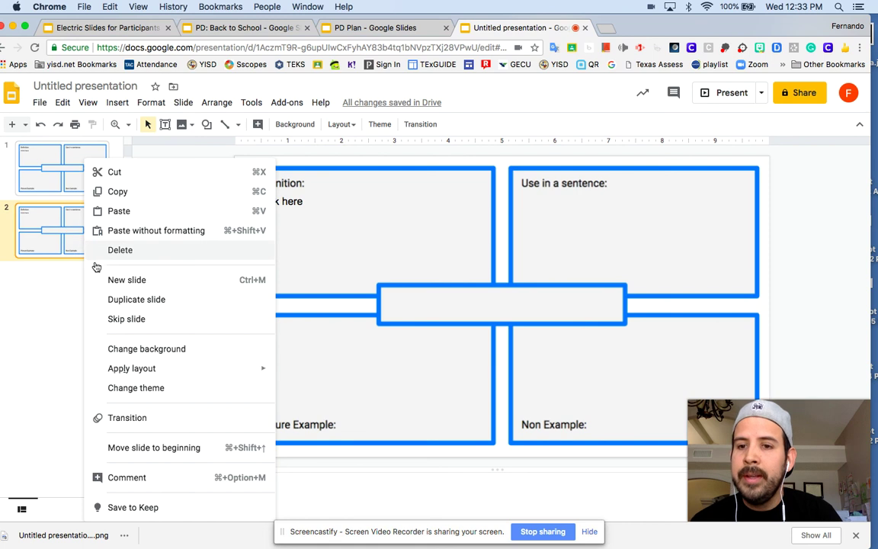
{"action": "left_click", "coordinate": [157, 301]}
{"action": "right_click", "coordinate": [48, 298]}
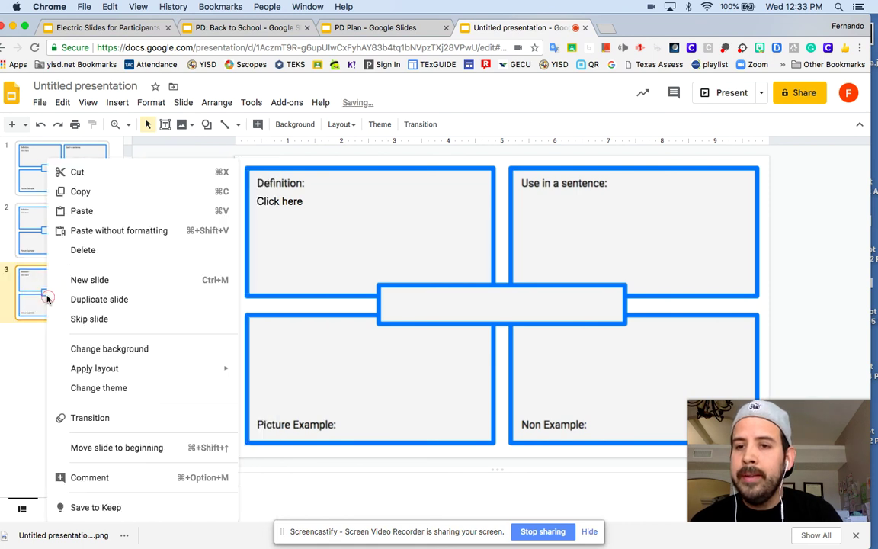
{"action": "left_click", "coordinate": [73, 298]}
{"action": "right_click", "coordinate": [66, 347]}
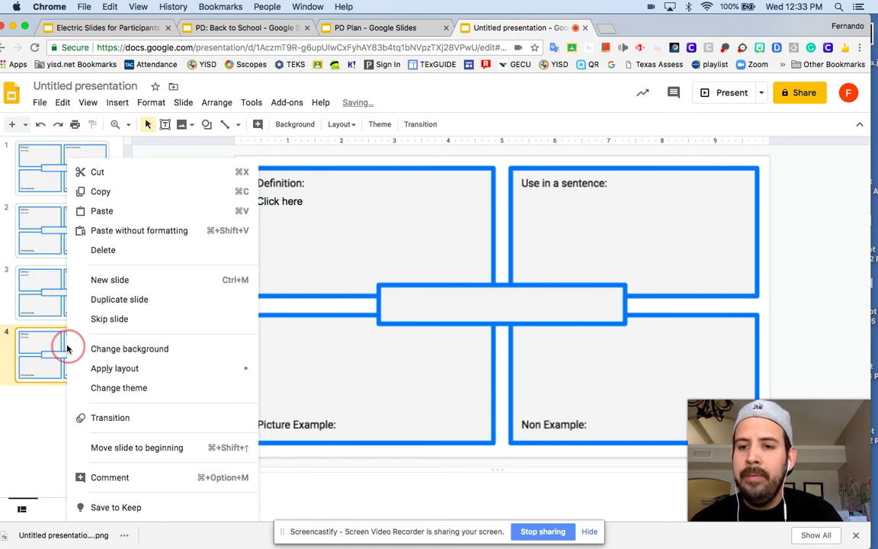
{"action": "left_click", "coordinate": [136, 299]}
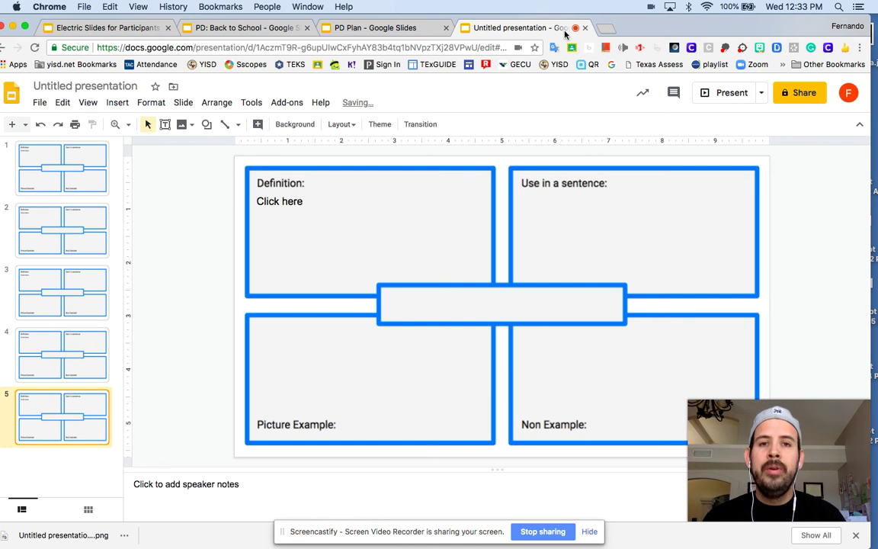
Step: Rename the presentation as "Vocabulary"
{"action": "double_click", "coordinate": [690, 27]}
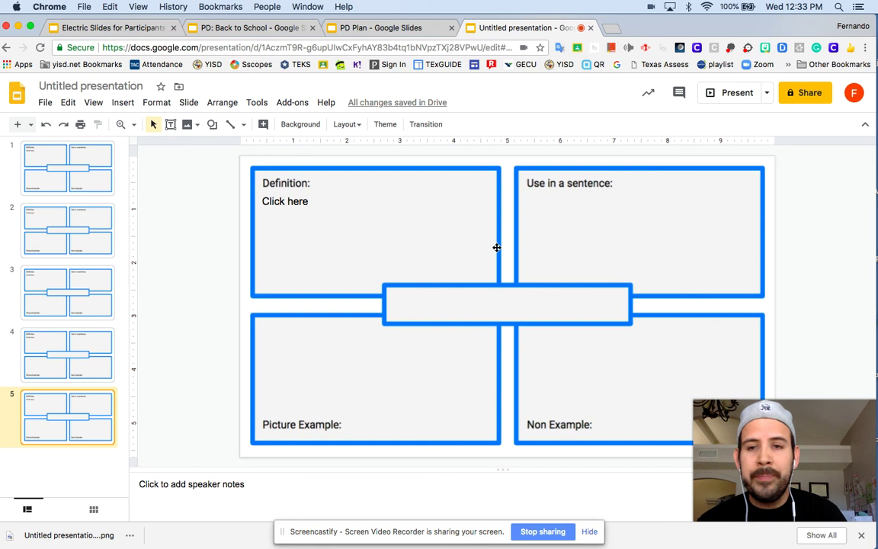
{"action": "left_click", "coordinate": [89, 81]}
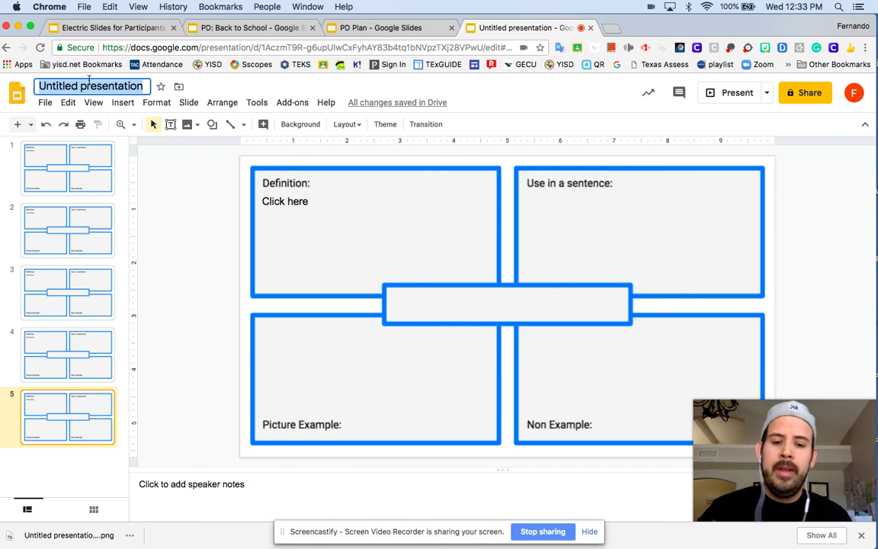
{"action": "type", "text": "Vocabulary"}
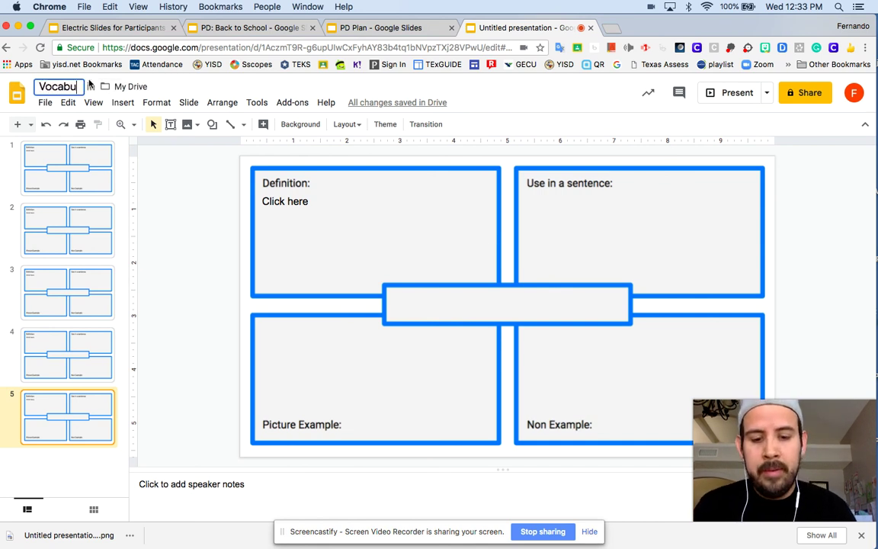
{"action": "left_click", "coordinate": [469, 196]}
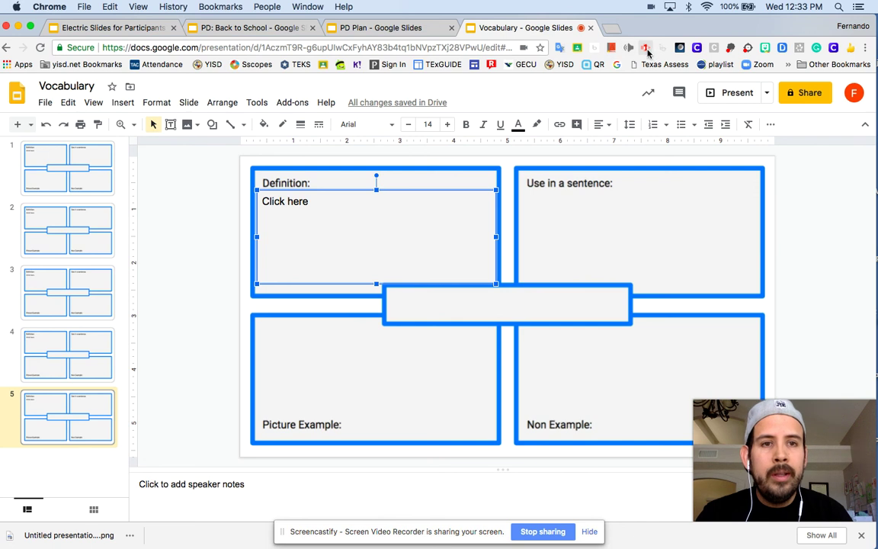